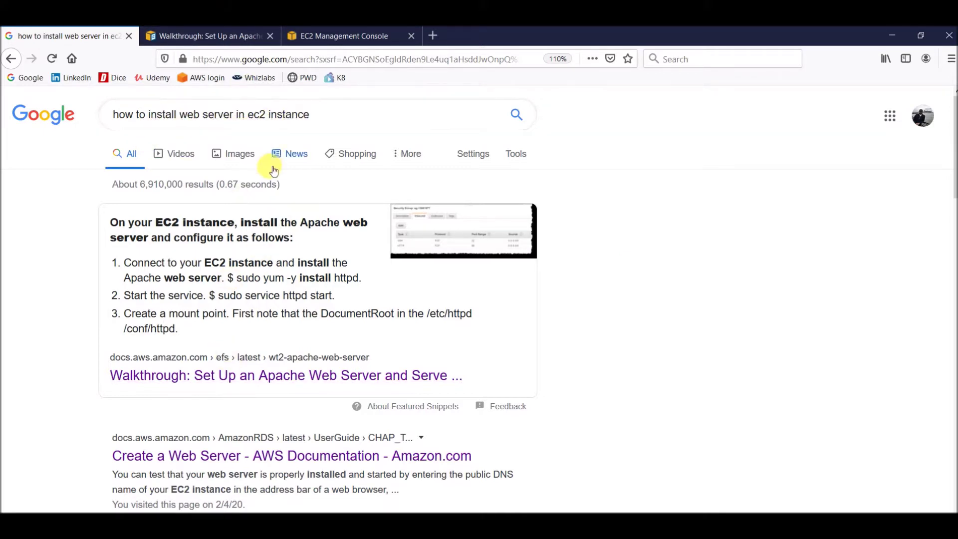
Open the AWS walkthrough on setting up an Apache web server from the search results and look over its introduction
{"action": "right_click", "coordinate": [239, 380]}
{"action": "left_click", "coordinate": [259, 383]}
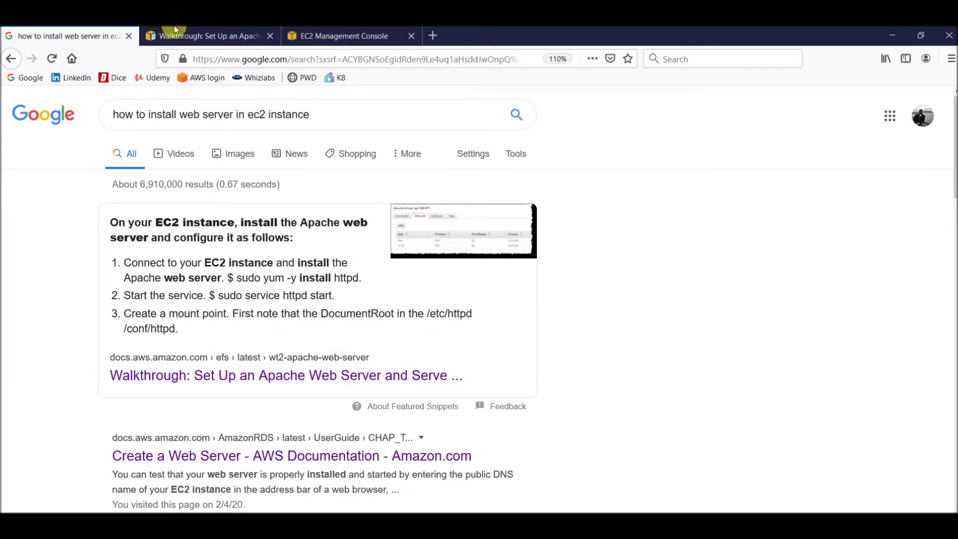
{"action": "left_click", "coordinate": [379, 37]}
{"action": "left_click", "coordinate": [411, 37]}
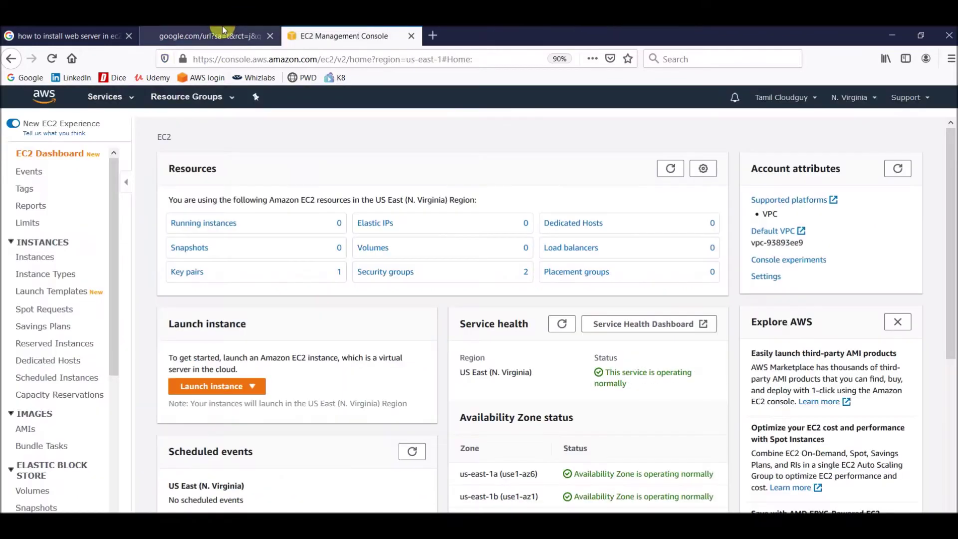
{"action": "left_click", "coordinate": [222, 33]}
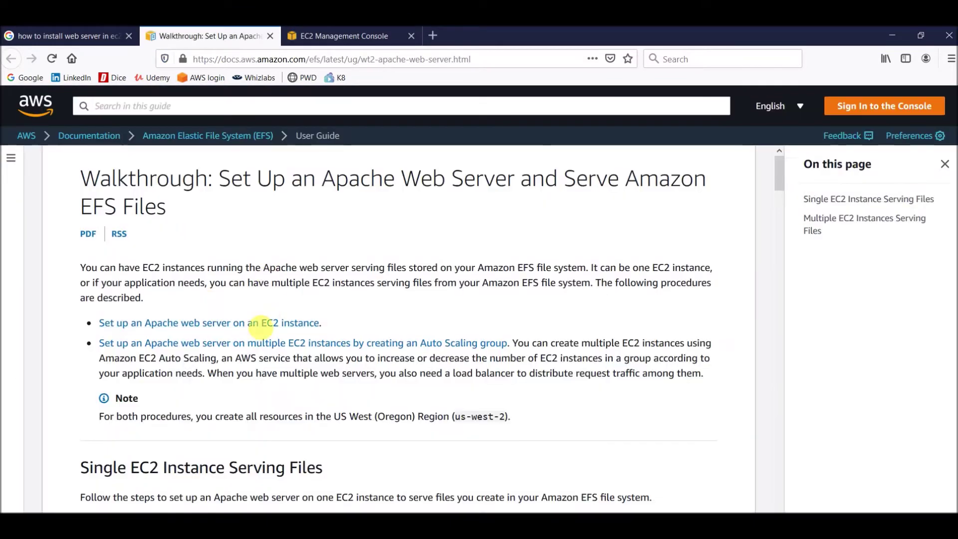
{"action": "scroll", "coordinate": [239, 274], "scroll_direction": "down", "scroll_amount": 2}
{"action": "scroll", "coordinate": [280, 210], "scroll_direction": "up", "scroll_amount": 2}
{"action": "left_click_drag", "start_coordinate": [321, 180], "coordinate": [508, 186]}
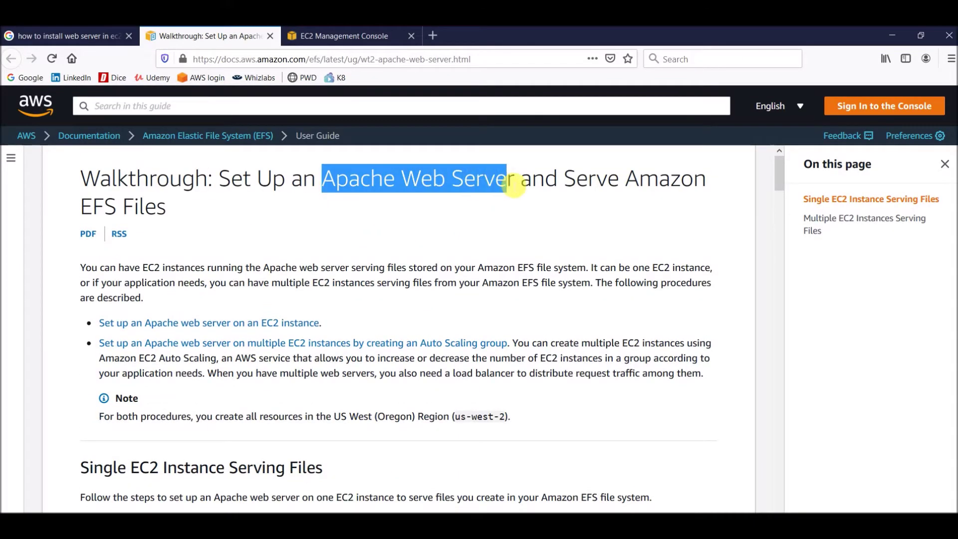
Go back to the AWS console, open the EC2 service from the Compute services and show its running instances
{"action": "left_click", "coordinate": [348, 31]}
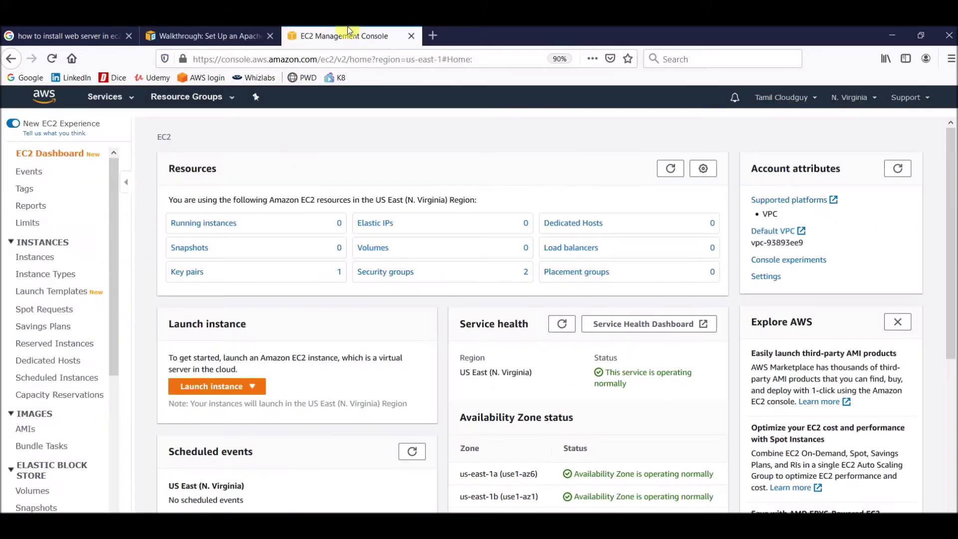
{"action": "left_click", "coordinate": [43, 104]}
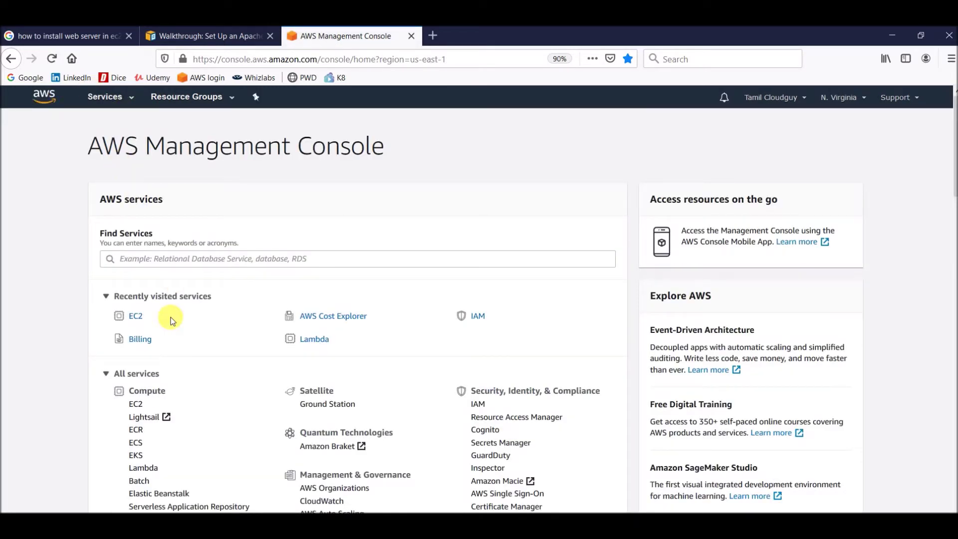
{"action": "scroll", "coordinate": [150, 402], "scroll_direction": "down", "scroll_amount": 2}
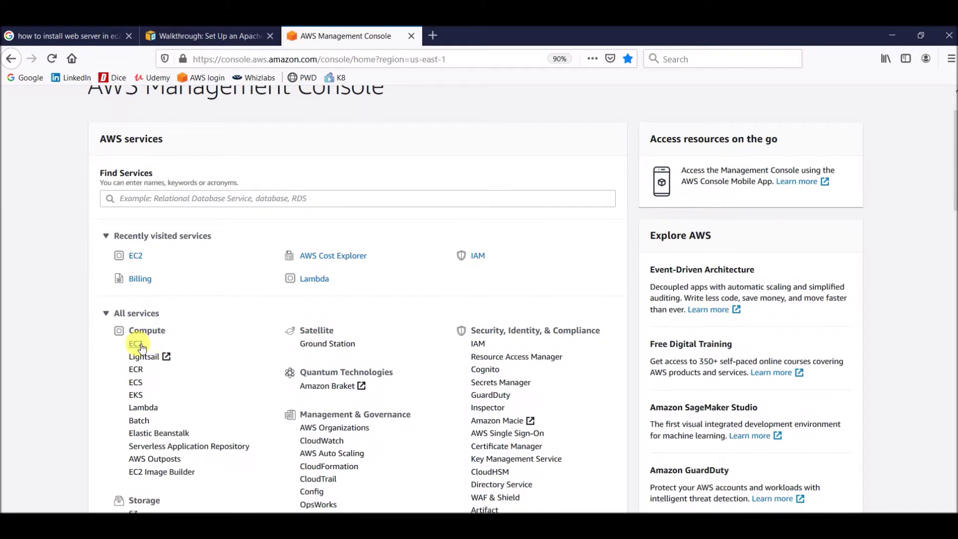
{"action": "left_click", "coordinate": [136, 343]}
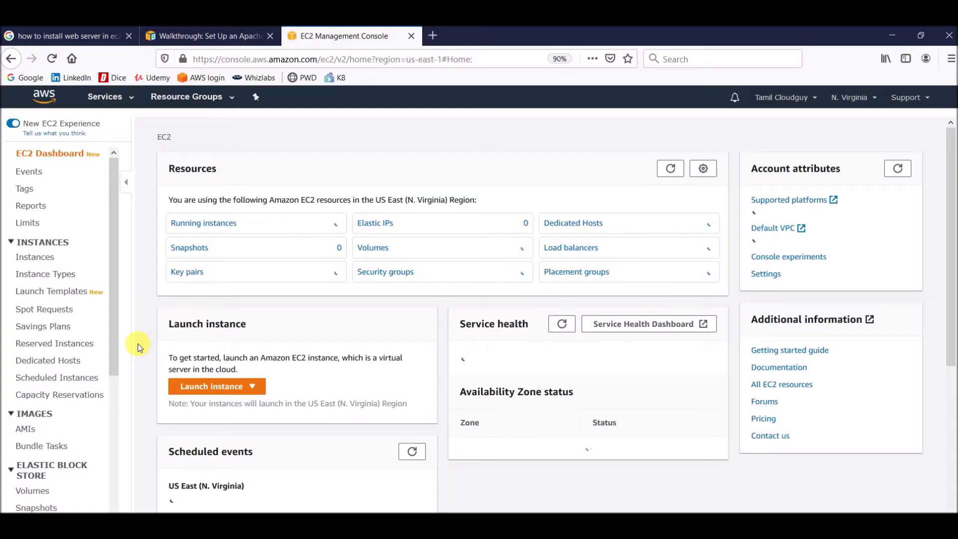
{"action": "left_click", "coordinate": [210, 223]}
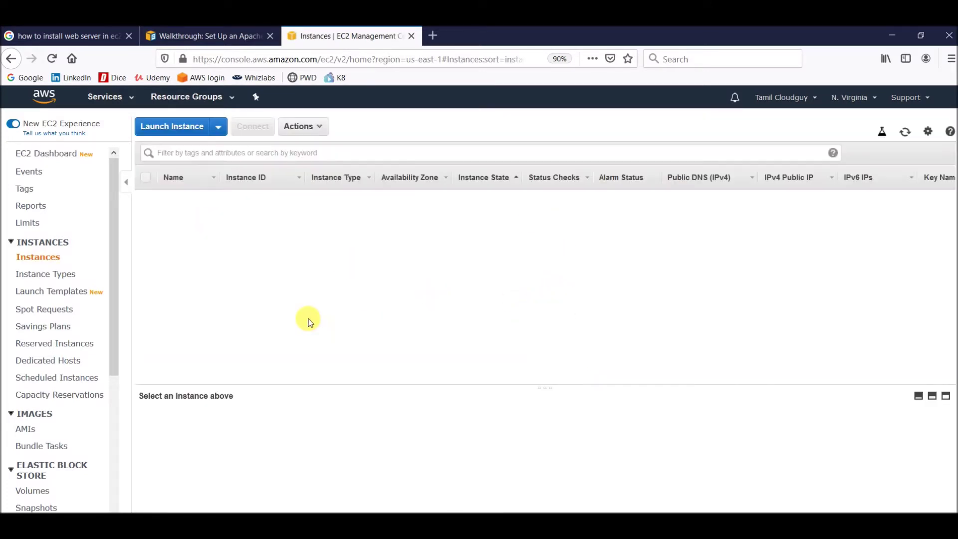
Start launching an instance with the Amazon Linux 2 AMI and the t2.micro type, going straight to the launch review
{"action": "left_click", "coordinate": [182, 127]}
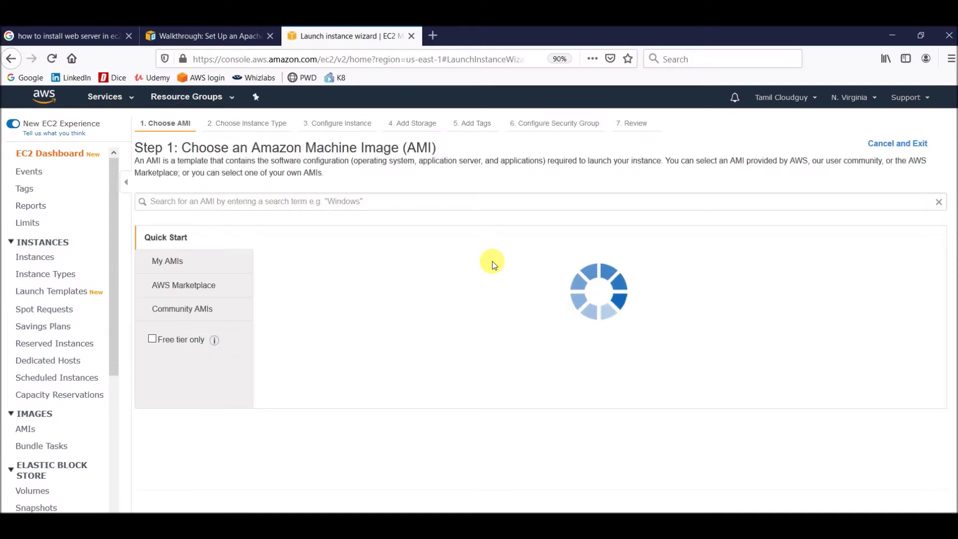
{"action": "left_click_drag", "start_coordinate": [201, 261], "coordinate": [285, 262]}
{"action": "left_click", "coordinate": [886, 264]}
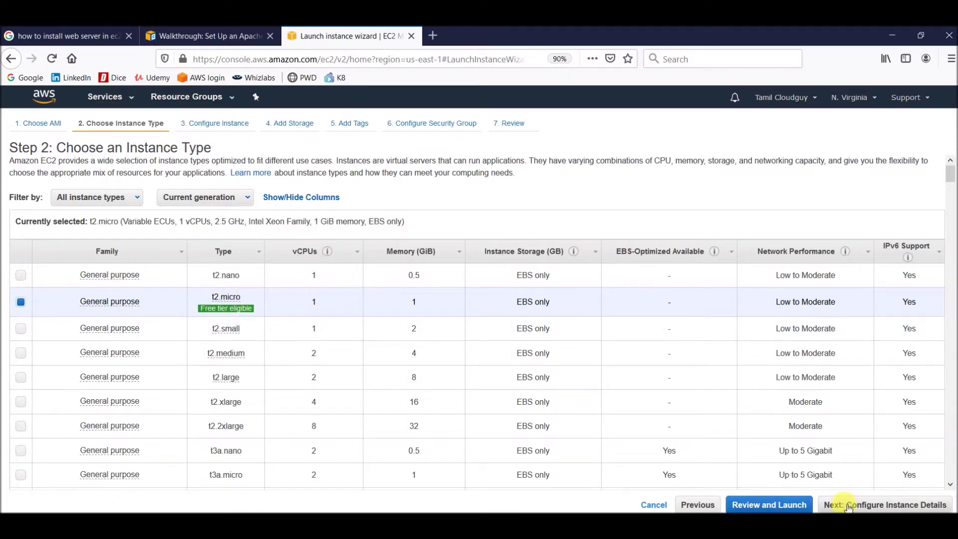
{"action": "left_click", "coordinate": [791, 505]}
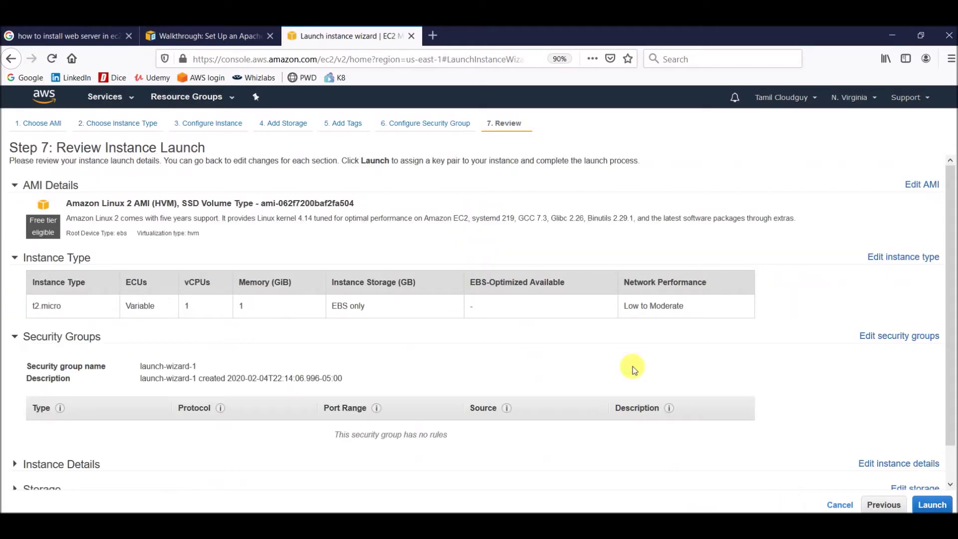
Launch the reviewed instance with the existing key pair cloudkey, acknowledging access to its private key file
{"action": "scroll", "coordinate": [436, 379], "scroll_direction": "down", "scroll_amount": 1}
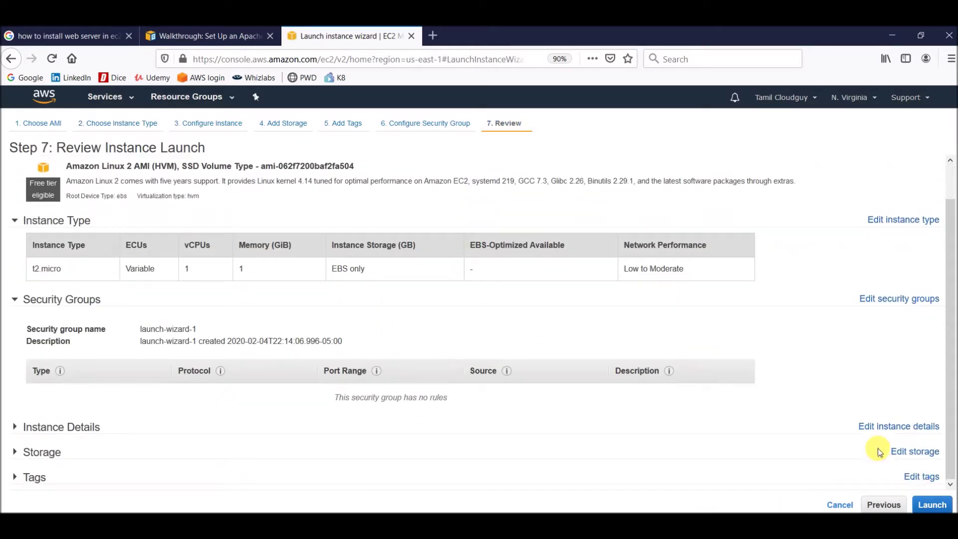
{"action": "left_click", "coordinate": [940, 505]}
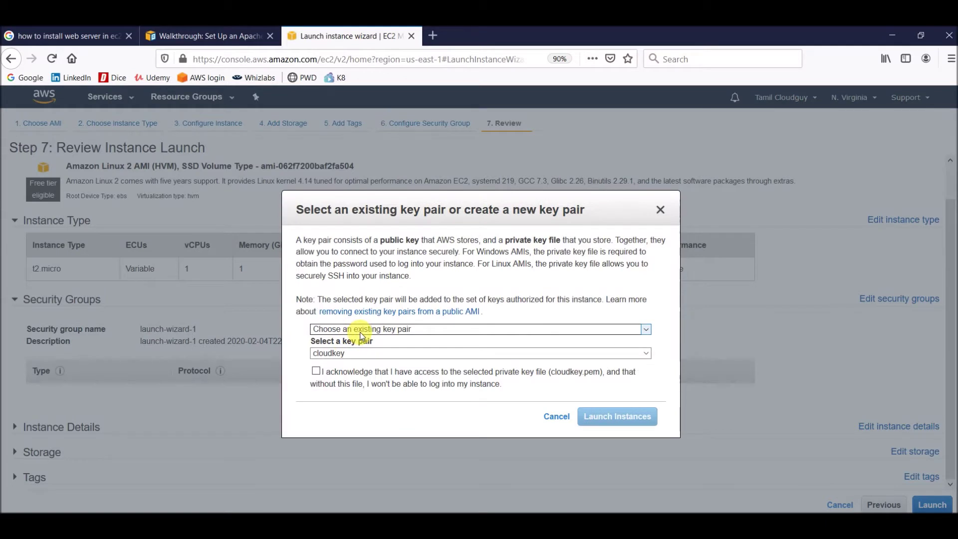
{"action": "left_click", "coordinate": [316, 372]}
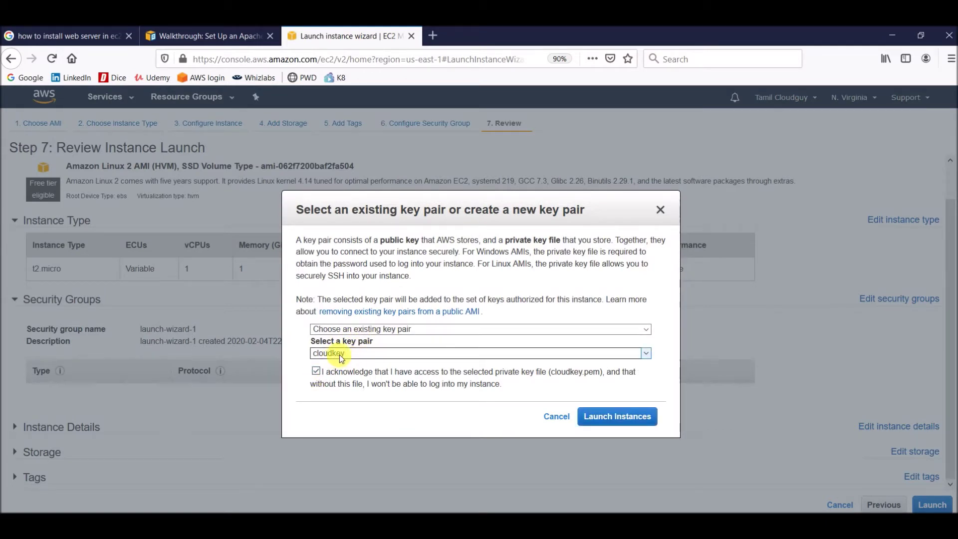
{"action": "left_click", "coordinate": [614, 419]}
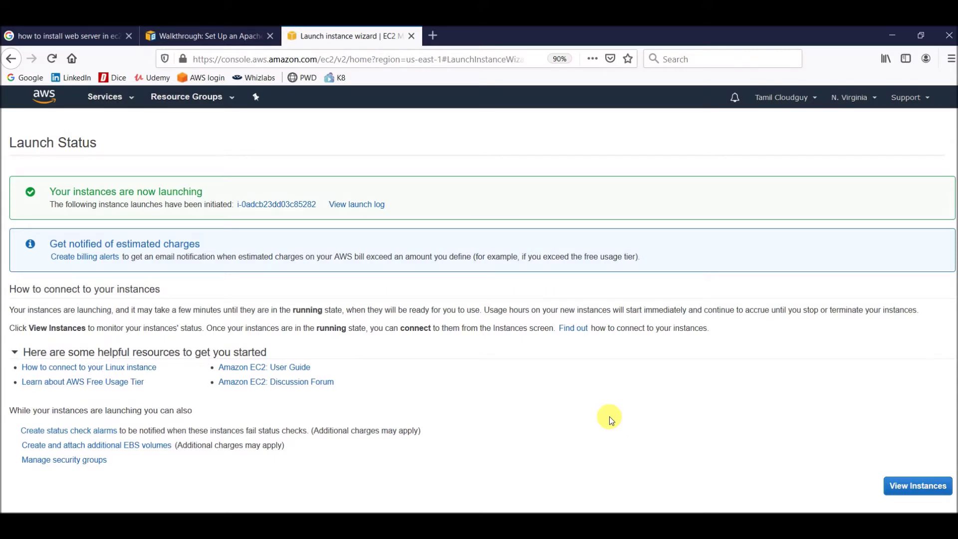
Name the new pending instance "For Demo" in the instances list and enlarge its details area
{"action": "left_click", "coordinate": [923, 486]}
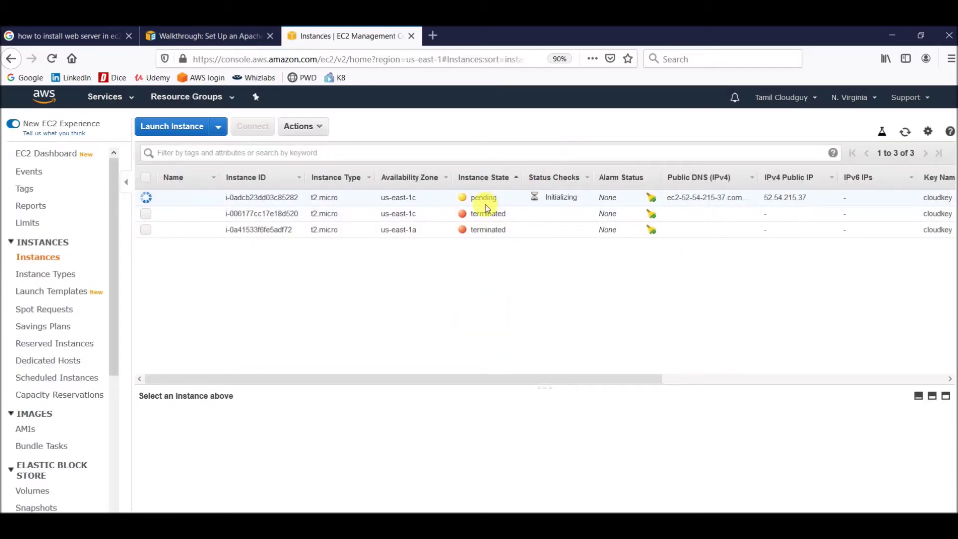
{"action": "left_click", "coordinate": [212, 199]}
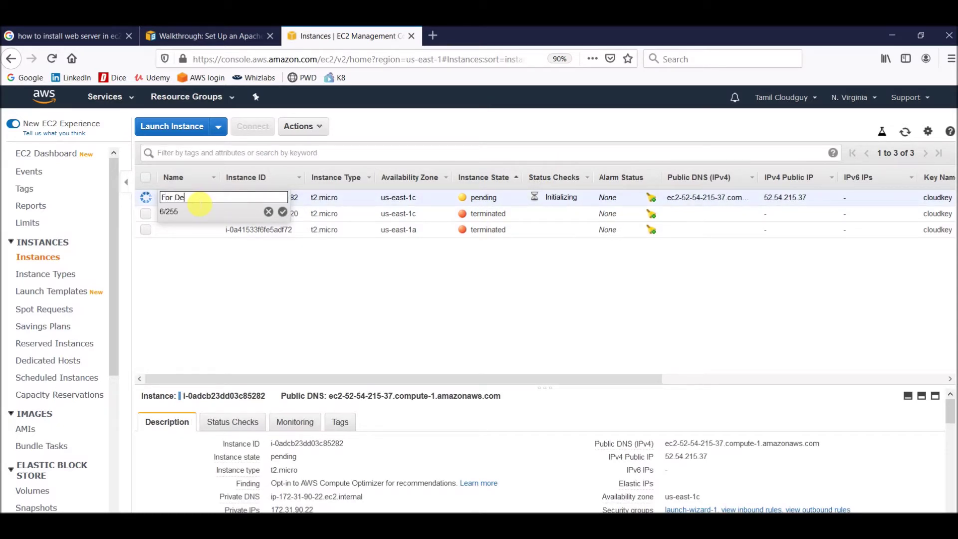
{"action": "left_click", "coordinate": [282, 211]}
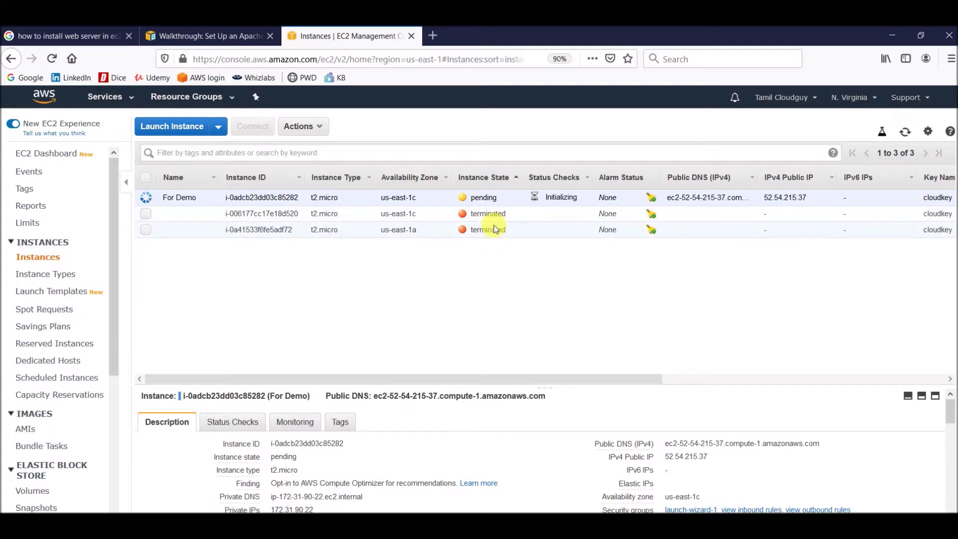
{"action": "left_click_drag", "start_coordinate": [413, 387], "coordinate": [402, 269]}
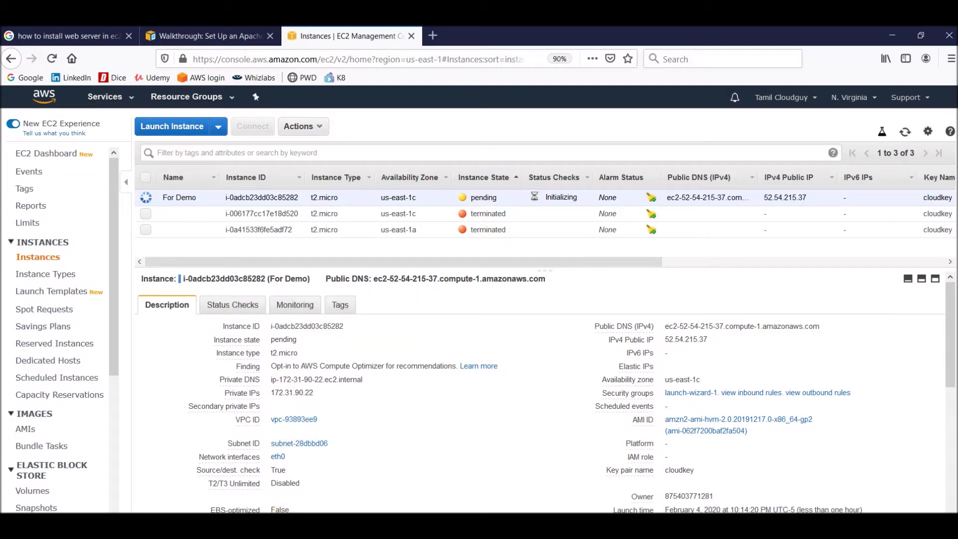
Copy the For Demo instance's IPv4 public IP and enter 52.54.215.37 as the host name in PuTTY
{"action": "left_click_drag", "start_coordinate": [482, 165], "coordinate": [804, 232]}
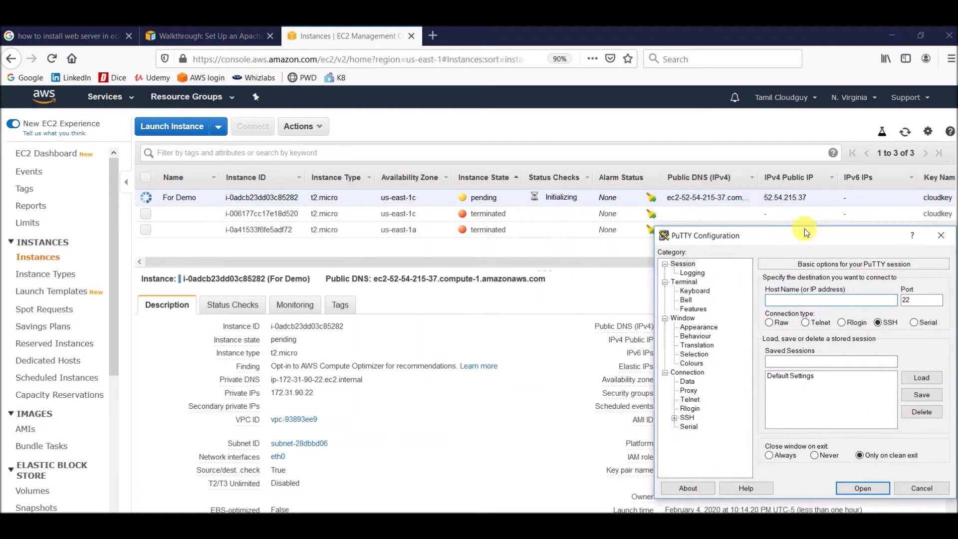
{"action": "left_click", "coordinate": [459, 314]}
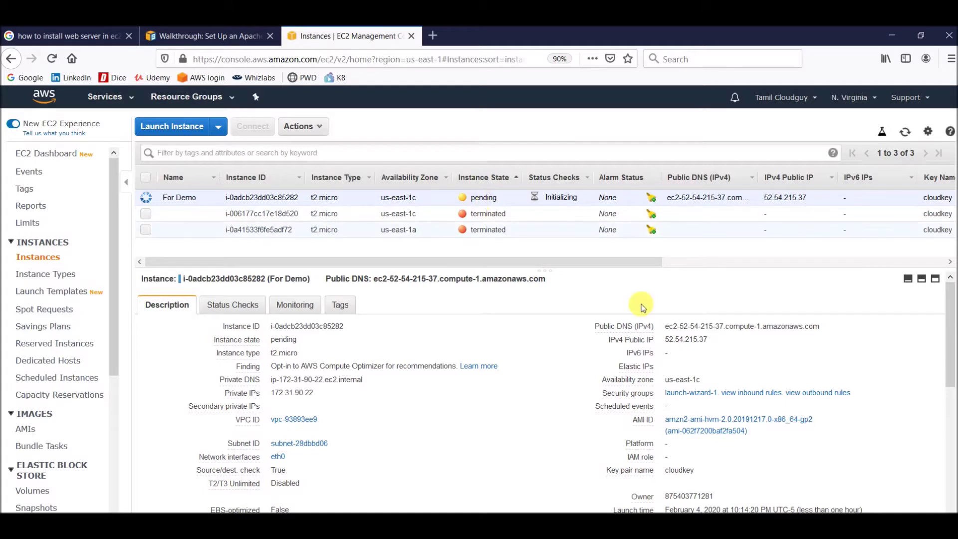
{"action": "mouse_move", "coordinate": [684, 340]}
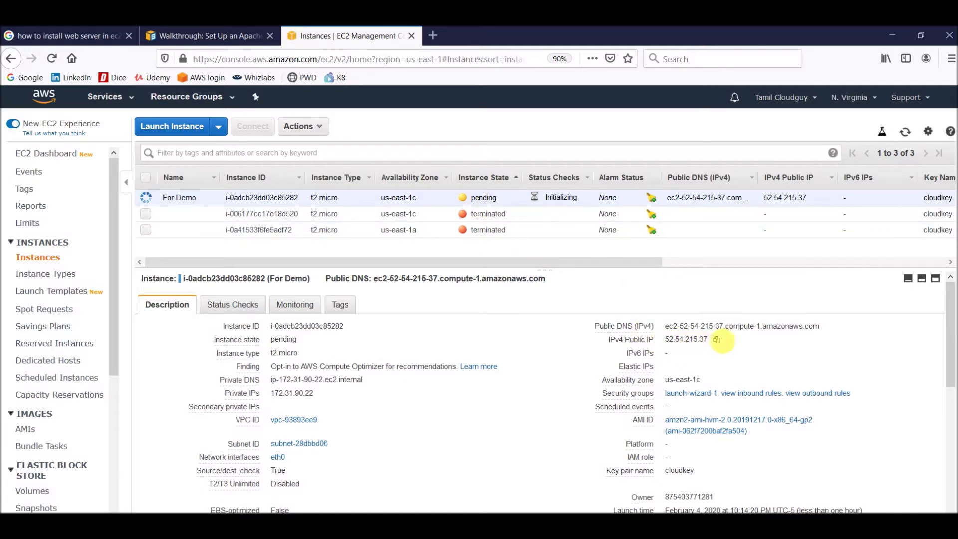
{"action": "left_click_drag", "start_coordinate": [665, 341], "coordinate": [701, 342]}
{"action": "left_click", "coordinate": [718, 342]}
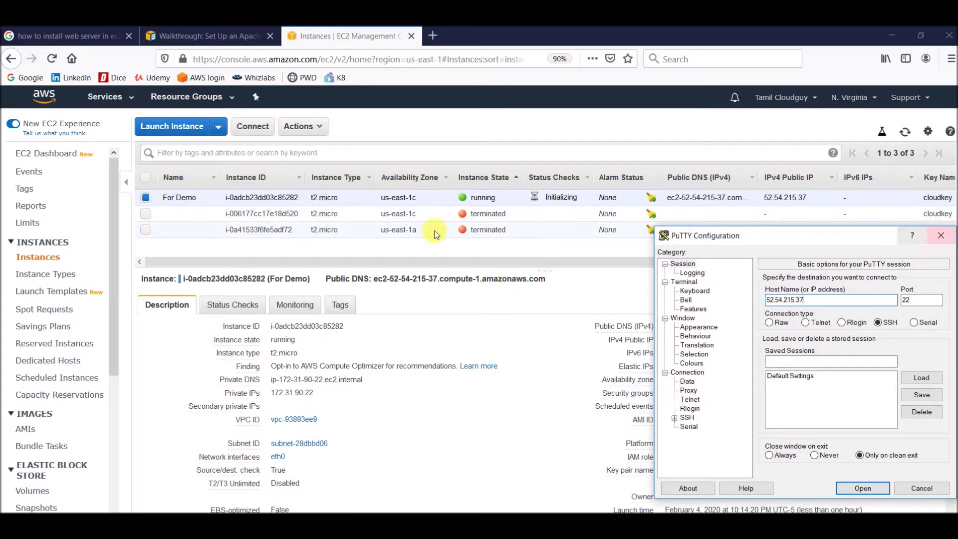
Open the For Demo instance's connection instructions and copy the username ec2-user from the example SSH command
{"action": "left_click", "coordinate": [491, 140]}
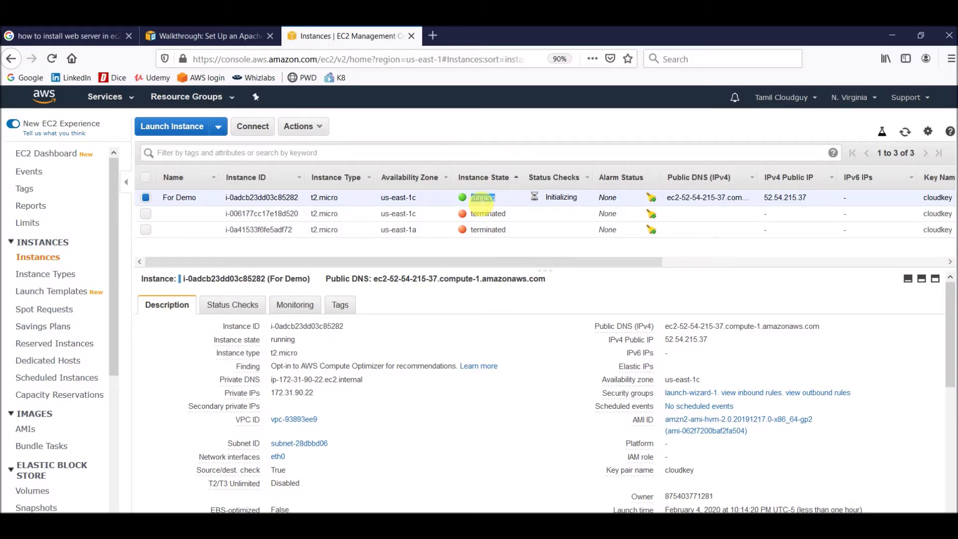
{"action": "left_click", "coordinate": [253, 126]}
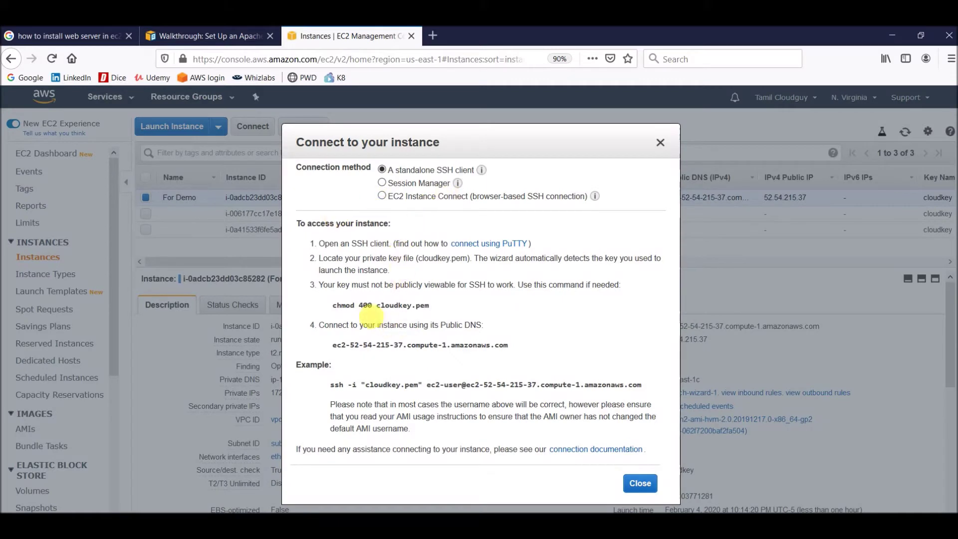
{"action": "left_click_drag", "start_coordinate": [337, 345], "coordinate": [529, 349]}
{"action": "left_click", "coordinate": [530, 349]}
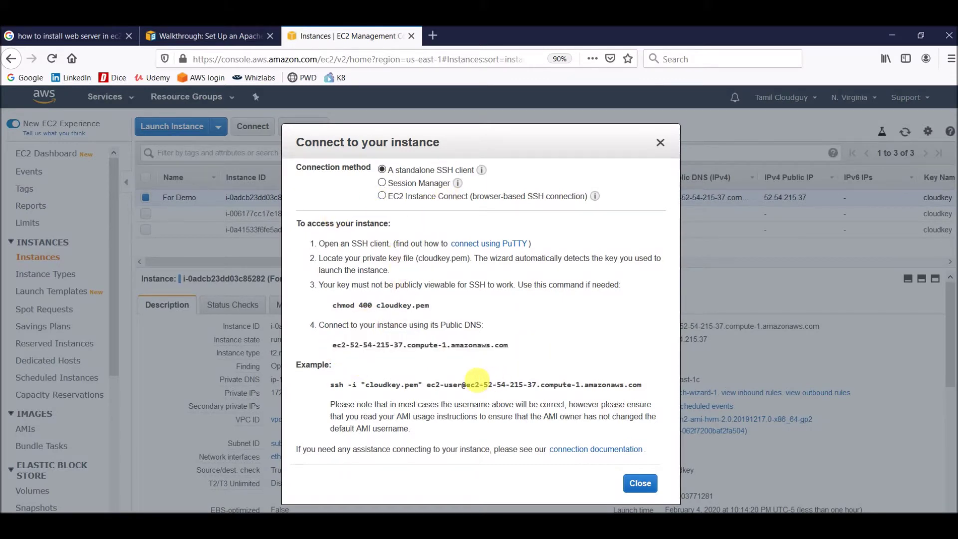
{"action": "mouse_move", "coordinate": [460, 385]}
{"action": "left_mouse_down"}
{"action": "mouse_move", "coordinate": [428, 386]}
{"action": "mouse_move", "coordinate": [465, 385]}
{"action": "left_mouse_up"}
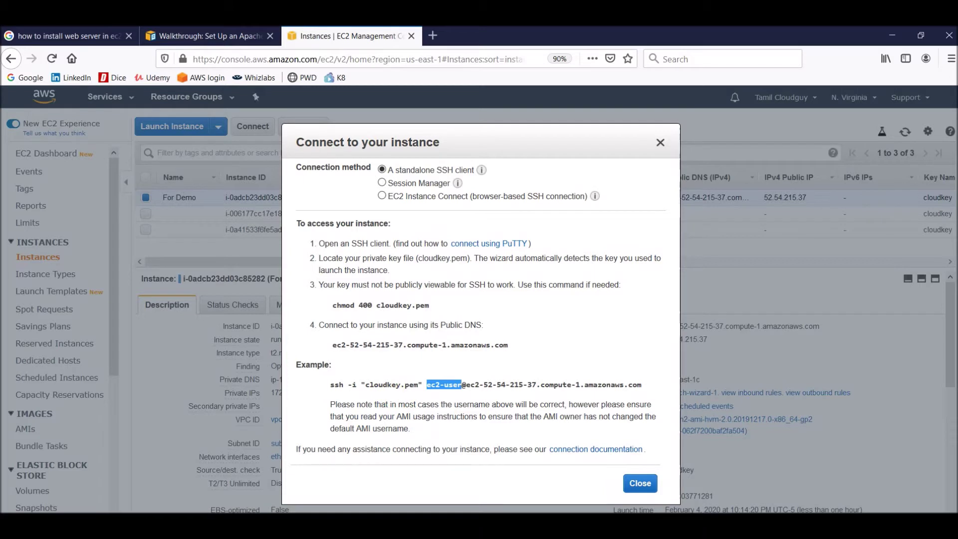
Switch to PuTTY and set the connection's auto-login username to ec2-user
{"action": "key", "text": "alt+Tab"}
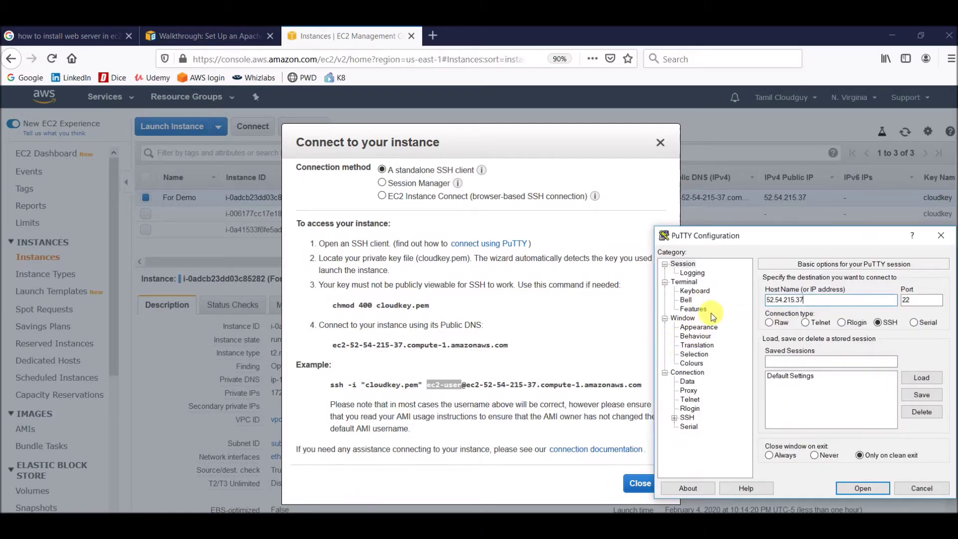
{"action": "left_click", "coordinate": [687, 381]}
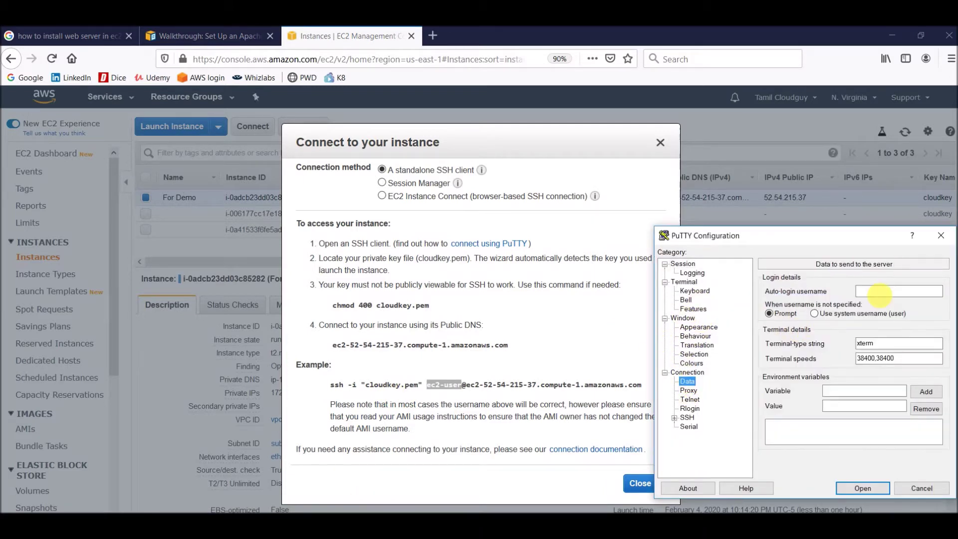
{"action": "left_click", "coordinate": [879, 292]}
{"action": "key", "text": "ctrl+v"}
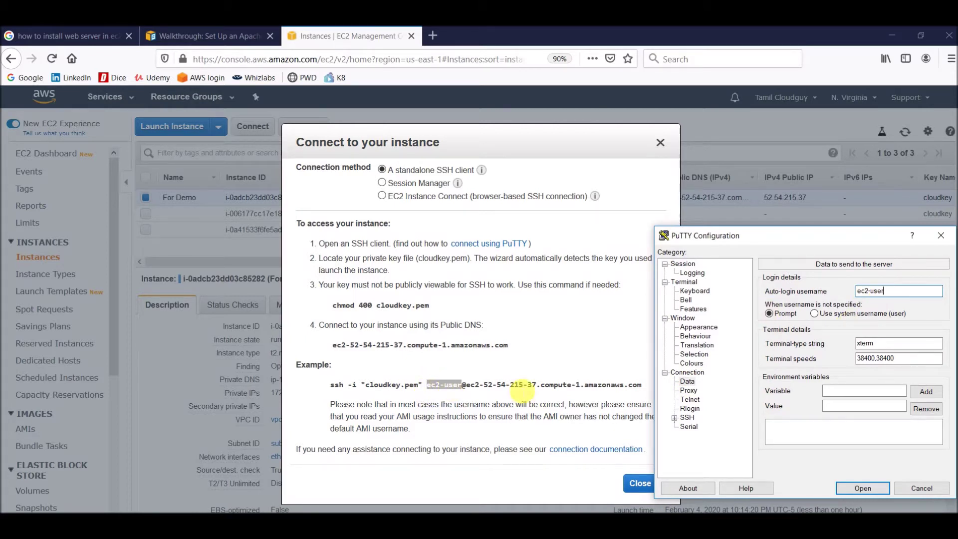
Set cloudkey.ppk from the Kubernetes folder as the private key file for SSH authentication and open the PuTTY session
{"action": "left_click", "coordinate": [687, 417]}
{"action": "left_click", "coordinate": [674, 418]}
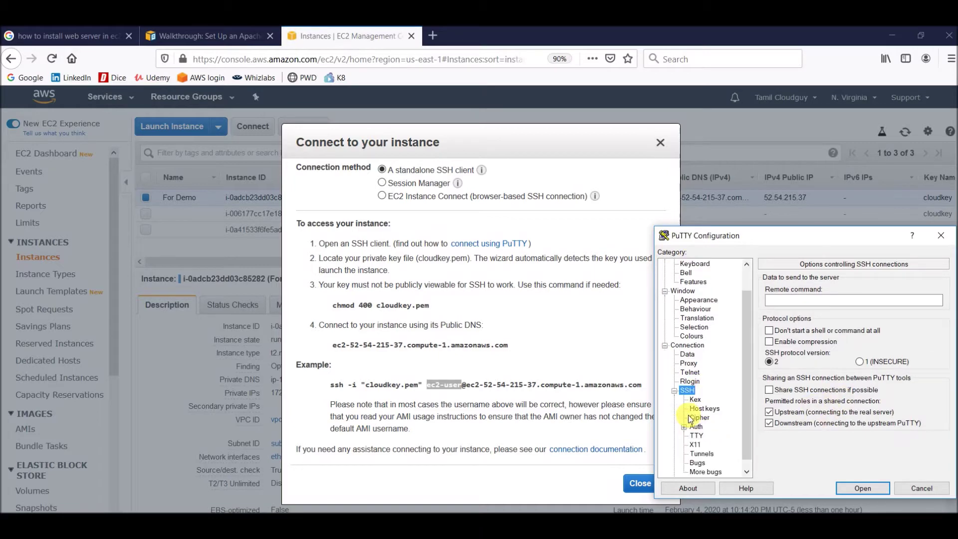
{"action": "left_click", "coordinate": [696, 426]}
{"action": "left_click", "coordinate": [696, 418]}
{"action": "left_click", "coordinate": [917, 406]}
{"action": "left_click", "coordinate": [755, 297]}
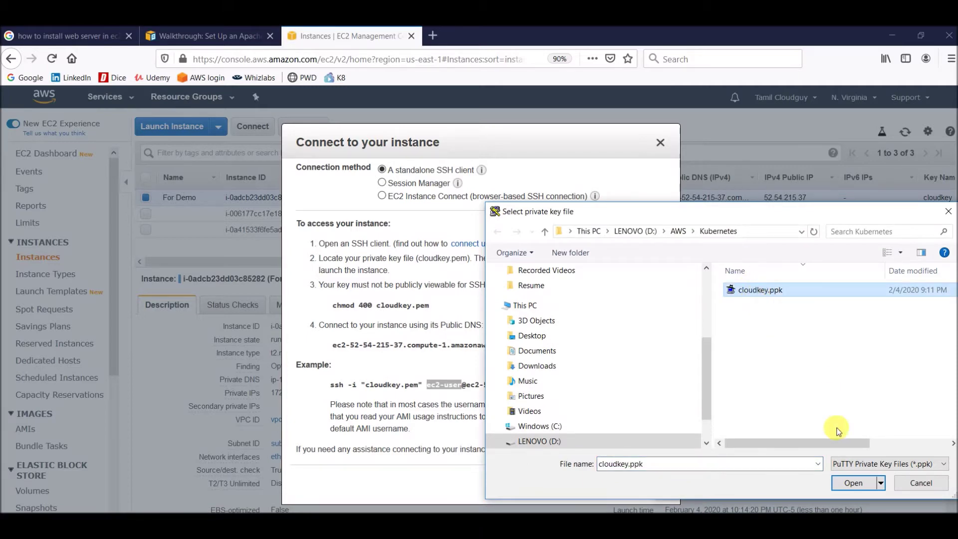
{"action": "left_click", "coordinate": [850, 484]}
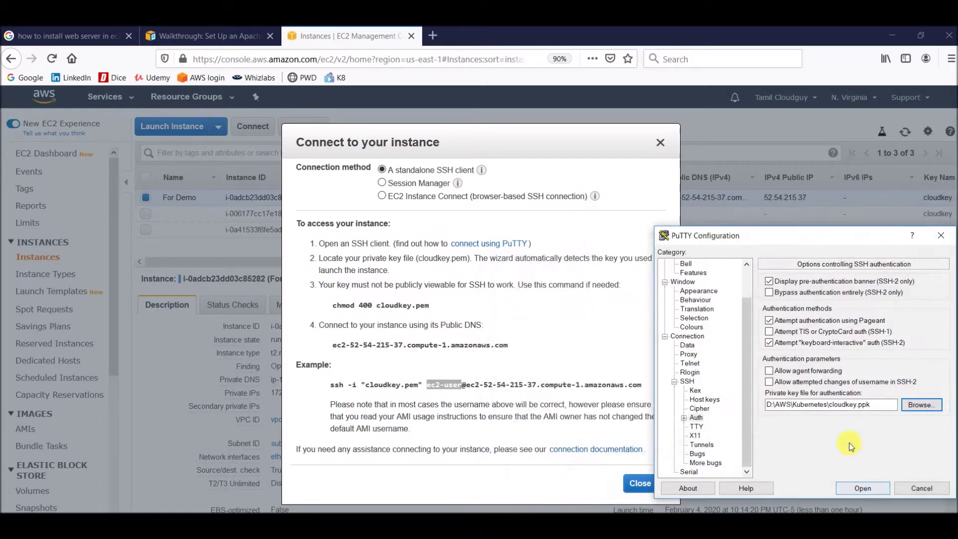
{"action": "left_click", "coordinate": [866, 489]}
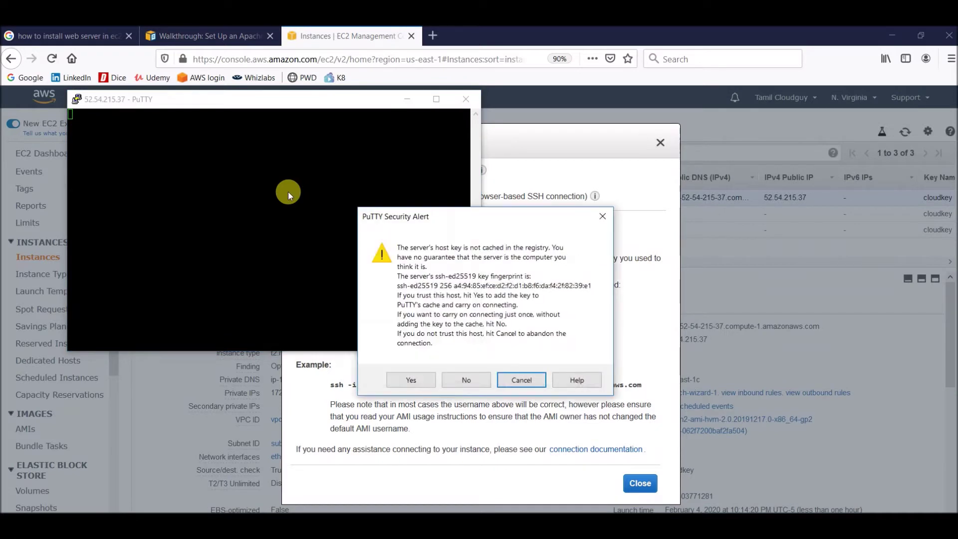
Accept and cache the server's host key, and clear the terminal of the opened SSH session
{"action": "left_click", "coordinate": [412, 381]}
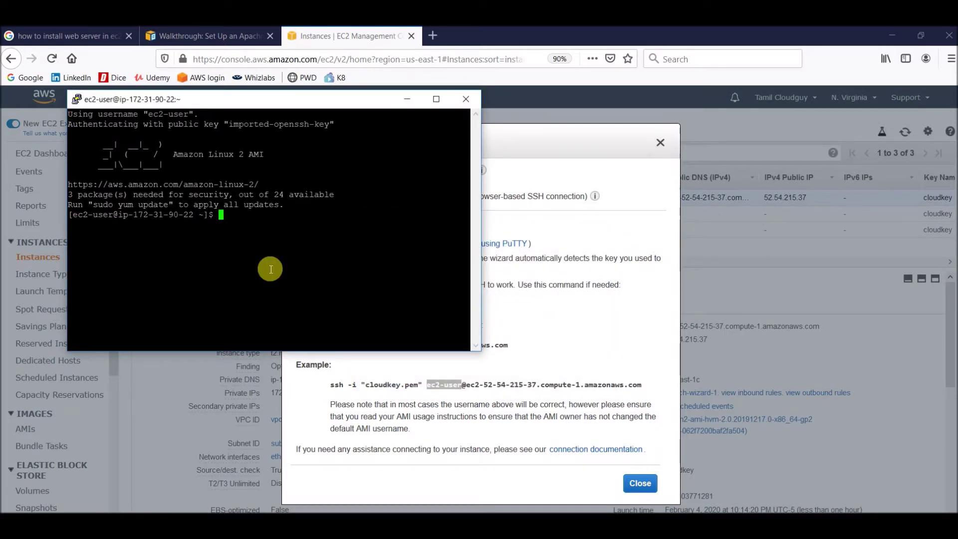
{"action": "key", "text": "Return"}
{"action": "key", "text": "Return"}
{"action": "key", "text": "Return"}
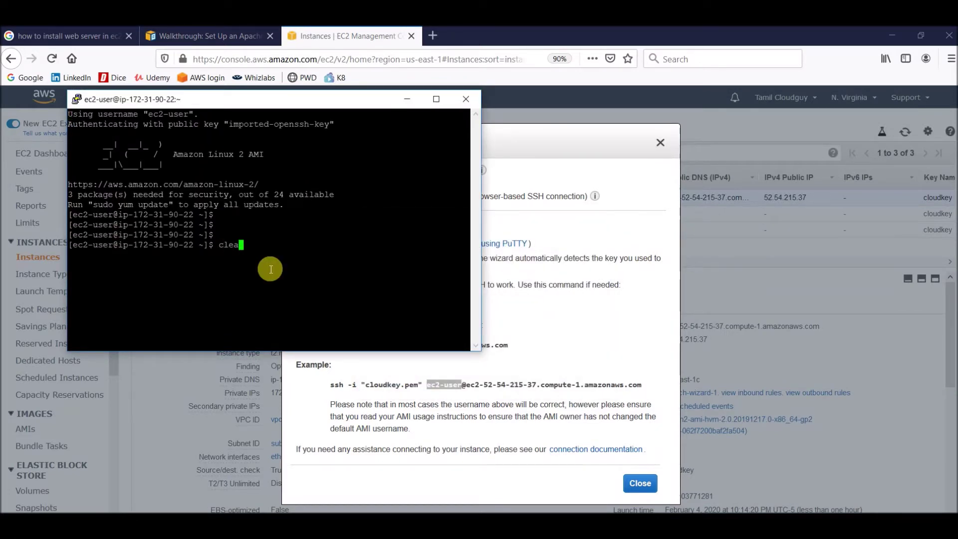
{"action": "type", "text": "clear"}
{"action": "key", "text": "Return"}
{"action": "key", "text": "Return"}
{"action": "key", "text": "Return"}
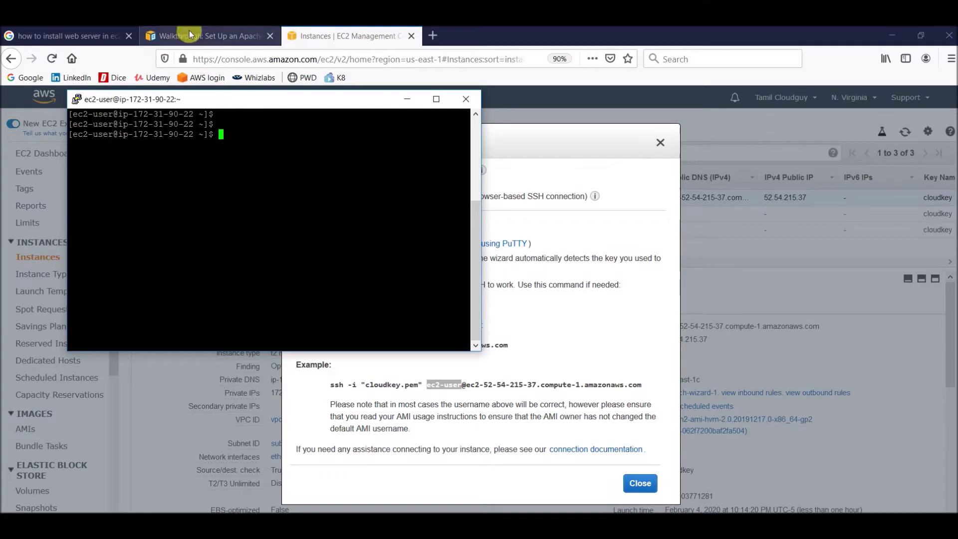
Examine the AWS walkthrough on setting up an Apache web server for the install and service commands
{"action": "left_click", "coordinate": [205, 35]}
{"action": "scroll", "coordinate": [395, 289], "scroll_direction": "down", "scroll_amount": 4}
{"action": "scroll", "coordinate": [393, 289], "scroll_direction": "down", "scroll_amount": 15}
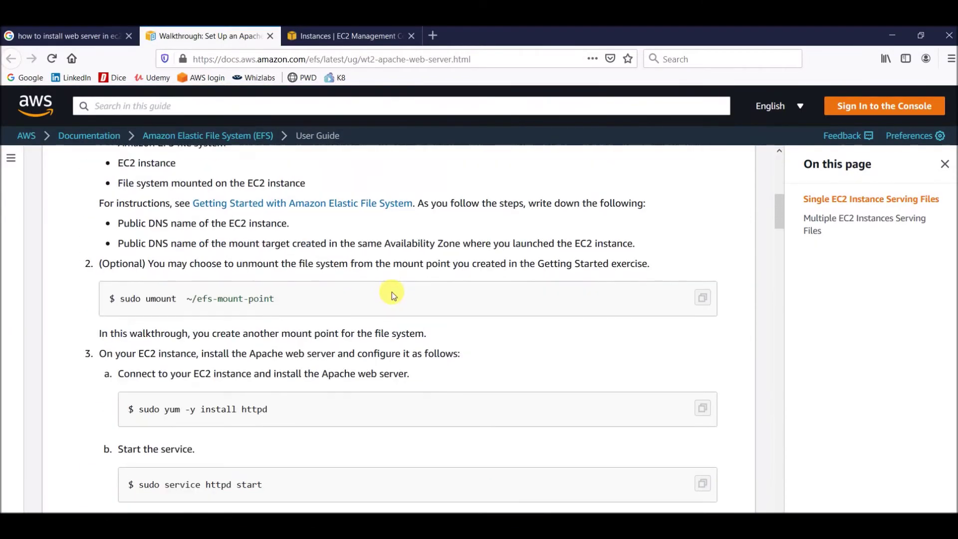
{"action": "scroll", "coordinate": [391, 292], "scroll_direction": "down", "scroll_amount": 18}
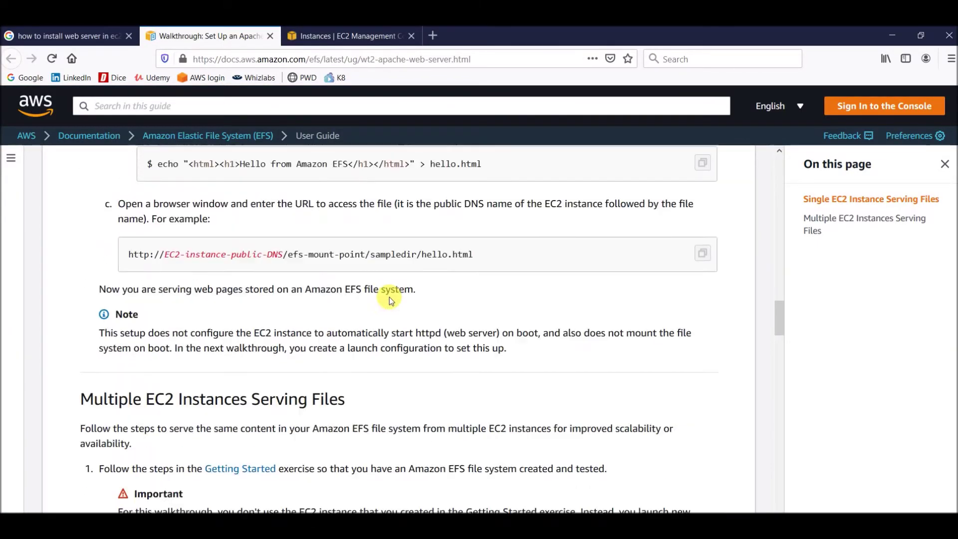
{"action": "scroll", "coordinate": [392, 299], "scroll_direction": "down", "scroll_amount": 10}
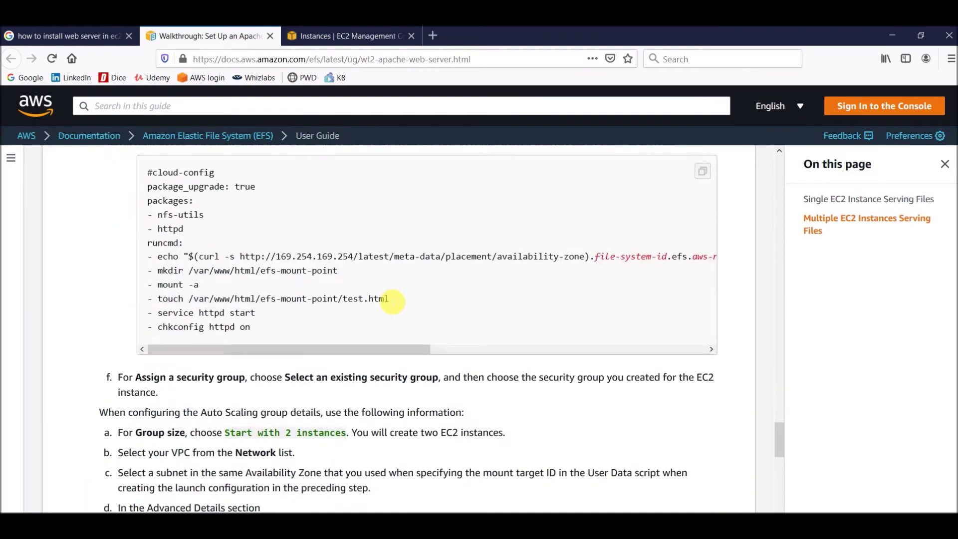
{"action": "scroll", "coordinate": [380, 302], "scroll_direction": "up", "scroll_amount": 20}
{"action": "scroll", "coordinate": [370, 307], "scroll_direction": "up", "scroll_amount": 20}
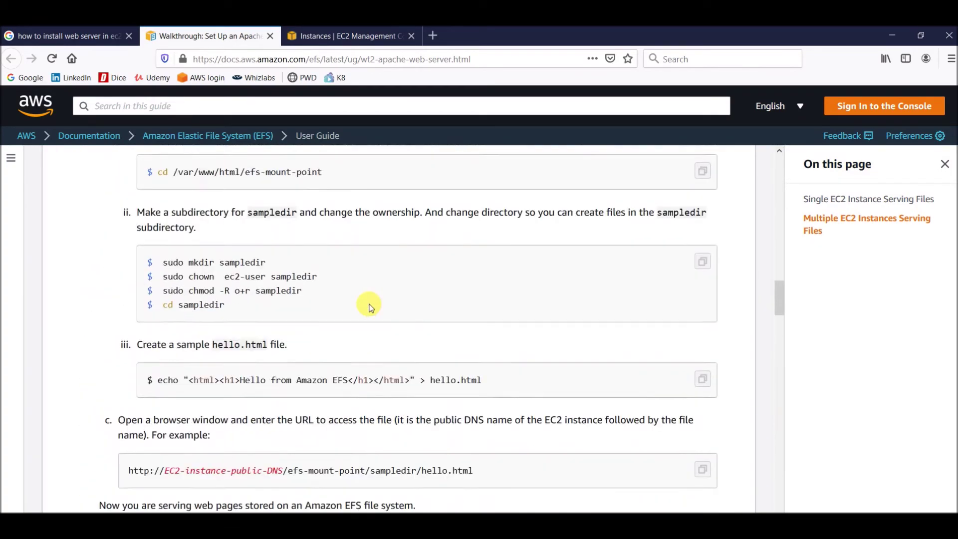
{"action": "scroll", "coordinate": [370, 304], "scroll_direction": "down", "scroll_amount": 5}
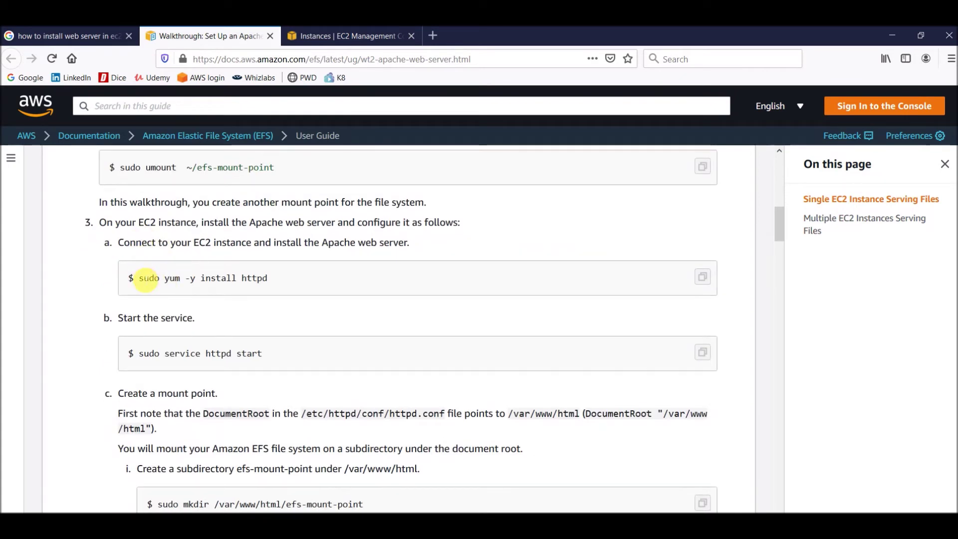
{"action": "left_click_drag", "start_coordinate": [139, 278], "coordinate": [274, 280]}
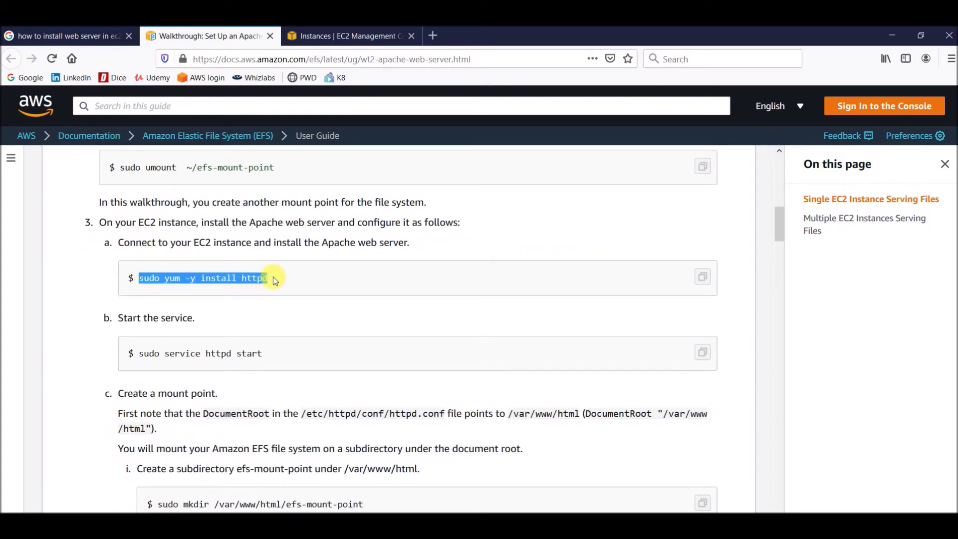
Look up "httpd meaning" on Google in a new browser tab and read what the abbreviation stands for
{"action": "double_click", "coordinate": [263, 280]}
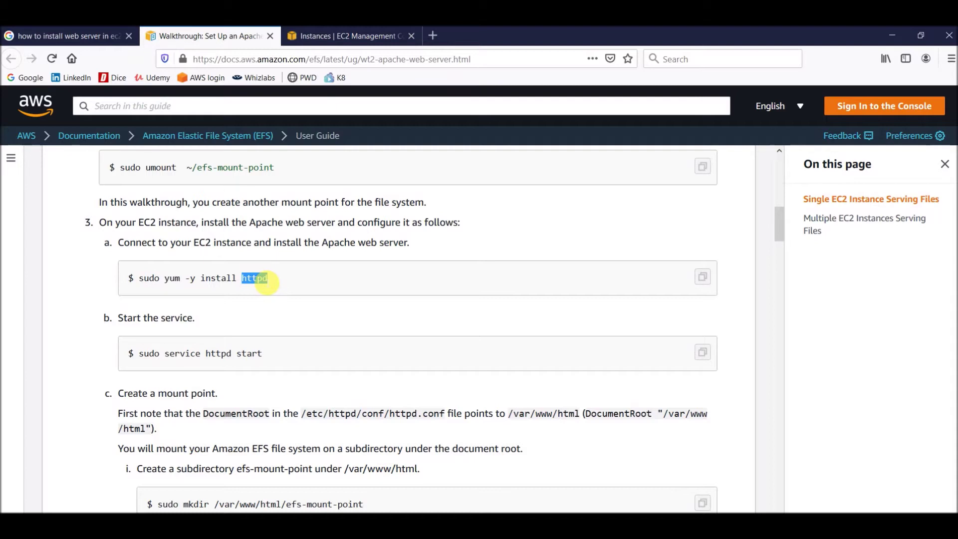
{"action": "left_click", "coordinate": [439, 41]}
{"action": "left_click", "coordinate": [29, 78]}
{"action": "type", "text": "httpd"}
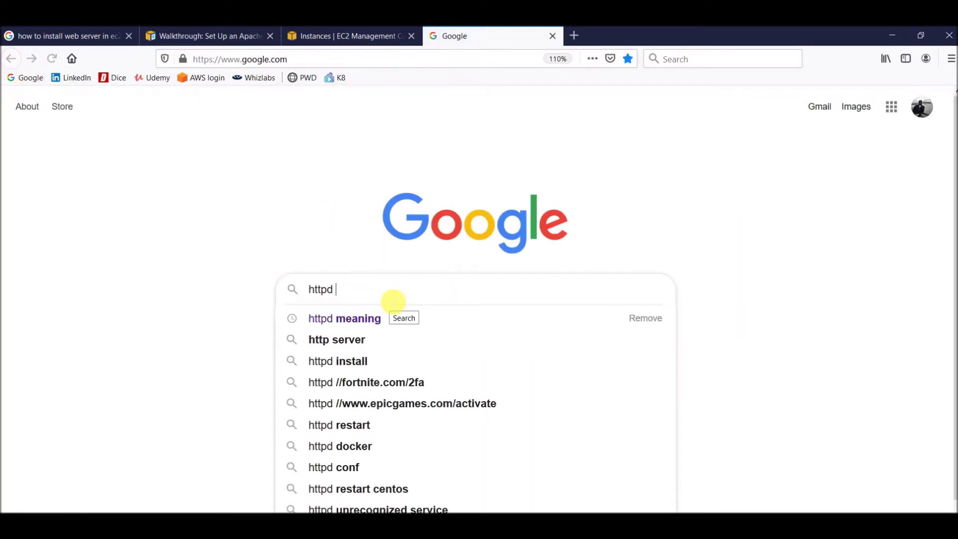
{"action": "left_click", "coordinate": [374, 318]}
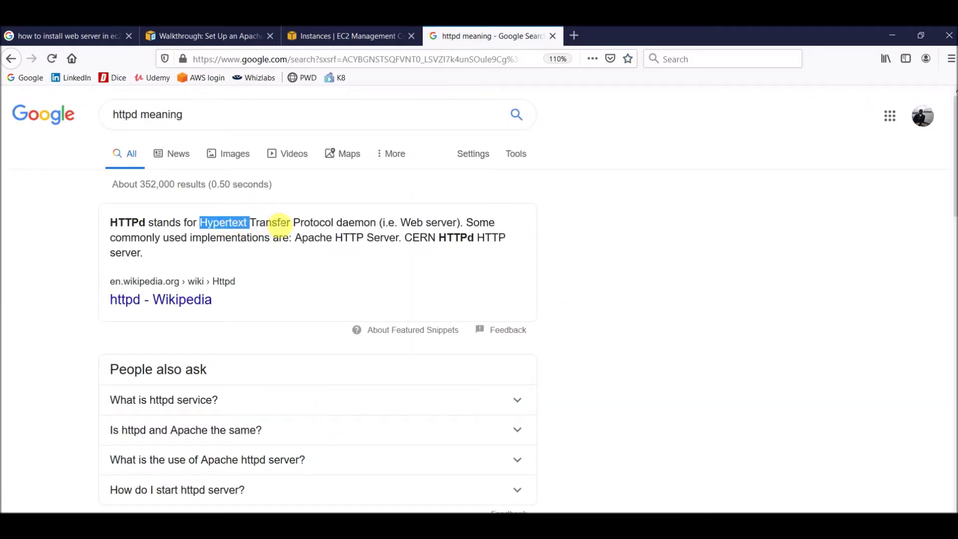
{"action": "double_click", "coordinate": [270, 222]}
{"action": "double_click", "coordinate": [313, 222]}
{"action": "double_click", "coordinate": [357, 222]}
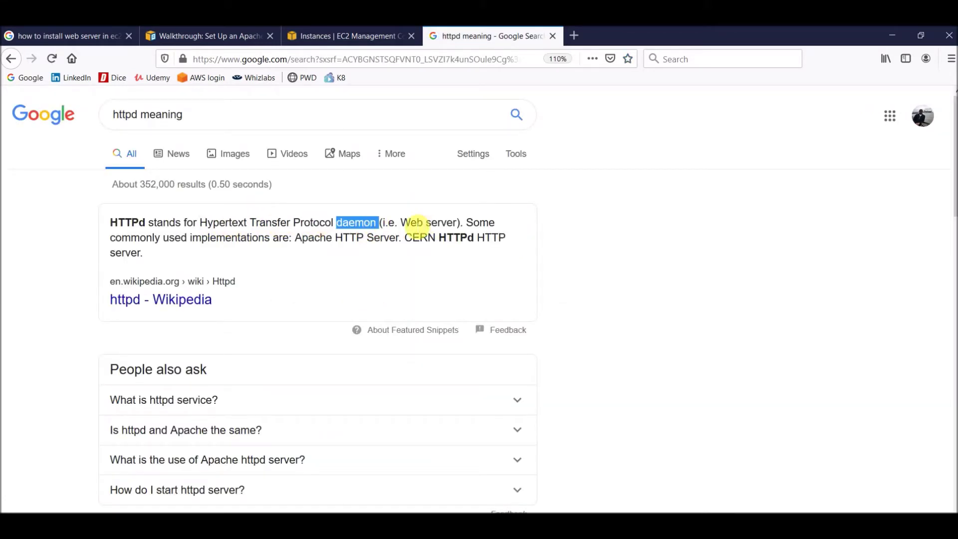
{"action": "left_click_drag", "start_coordinate": [398, 223], "coordinate": [440, 223]}
Copy sudo yum -y install httpd from the AWS walkthrough, run it in the PuTTY session, and enlarge the terminal window
{"action": "left_click", "coordinate": [322, 30]}
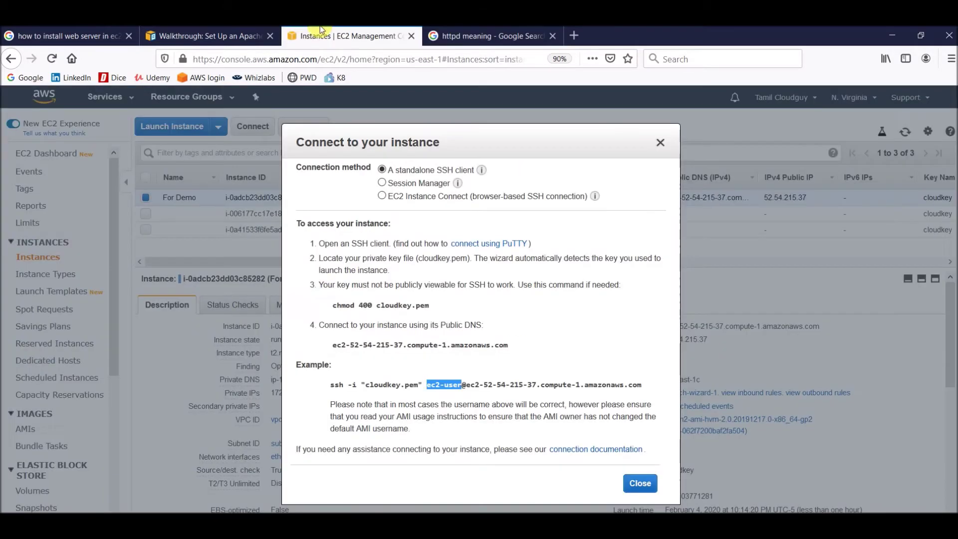
{"action": "left_click", "coordinate": [220, 36]}
{"action": "left_click", "coordinate": [150, 278]}
{"action": "left_click_drag", "start_coordinate": [139, 278], "coordinate": [269, 278]}
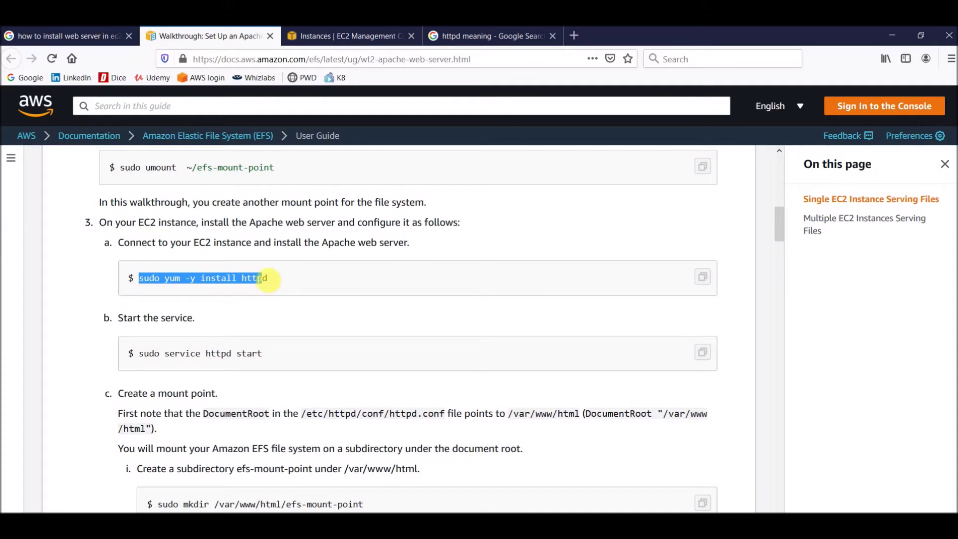
{"action": "key", "text": "ctrl+c"}
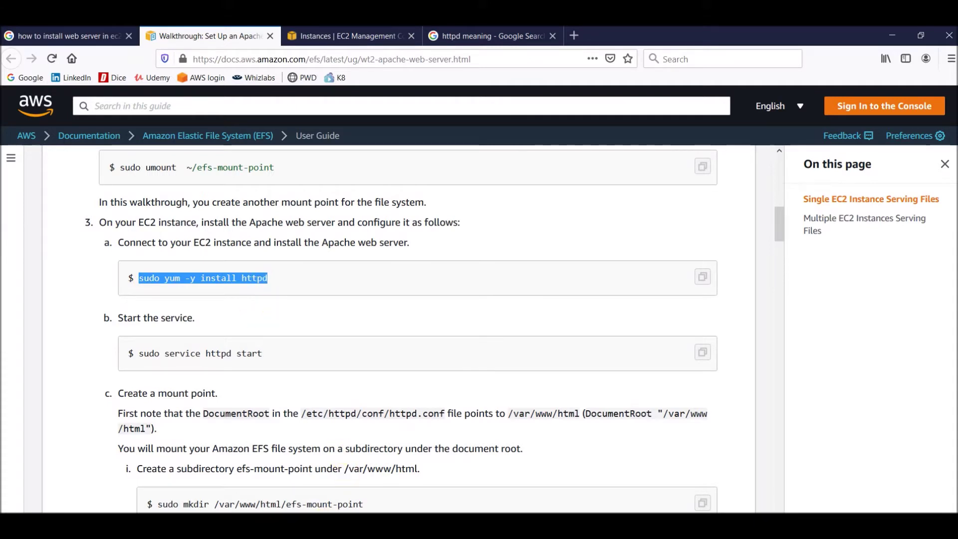
{"action": "key", "text": "alt+Tab"}
{"action": "right_click", "coordinate": [297, 191]}
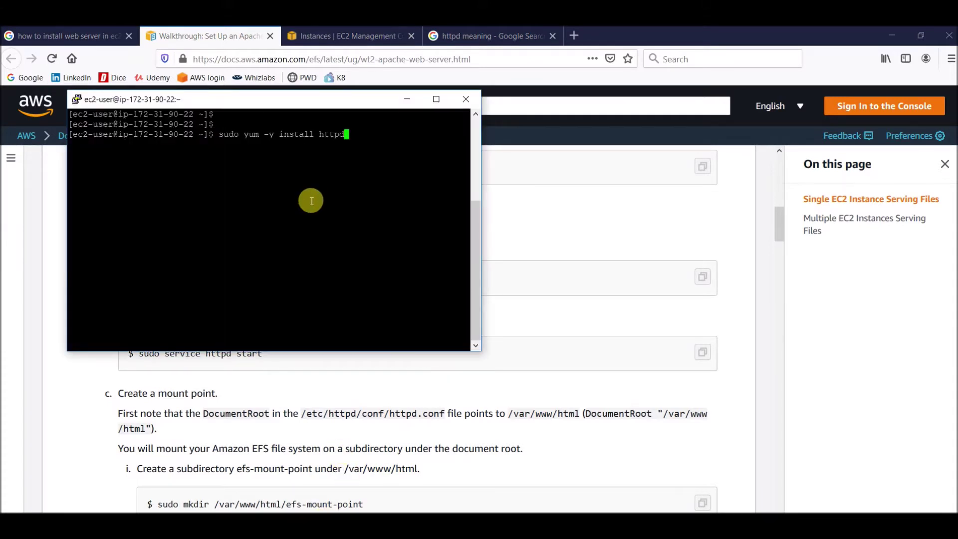
{"action": "key", "text": "Return"}
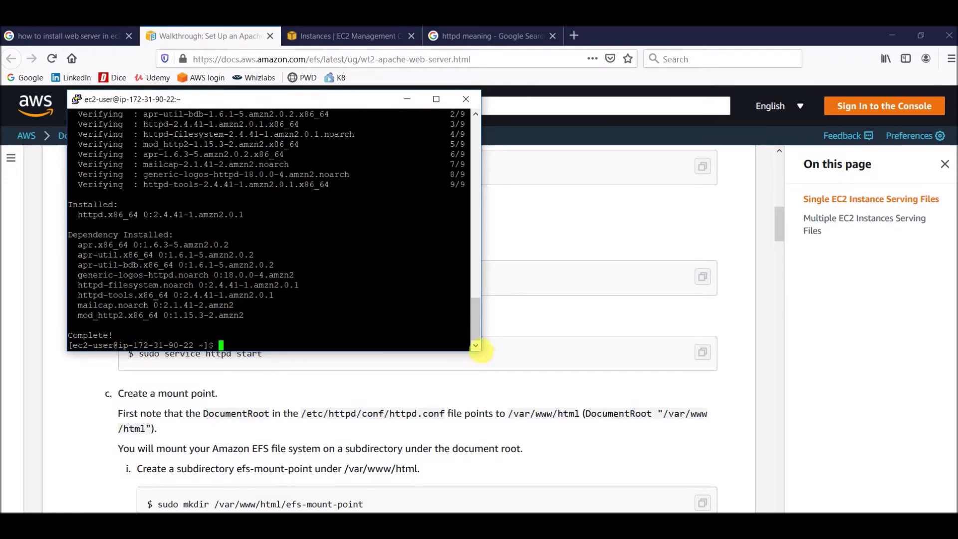
{"action": "left_click_drag", "start_coordinate": [483, 357], "coordinate": [547, 428]}
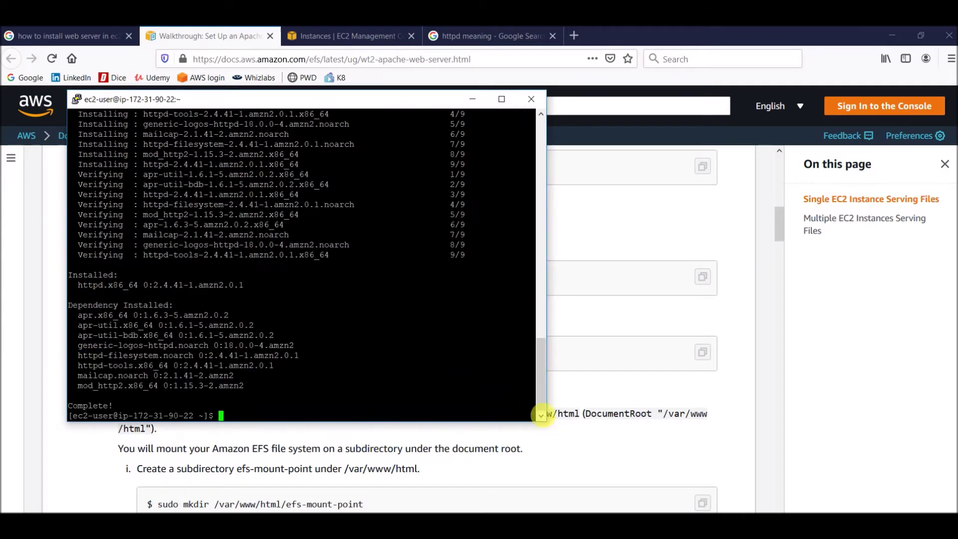
Copy sudo service httpd start from the AWS walkthrough and run it in the PuTTY session
{"action": "left_click", "coordinate": [579, 231]}
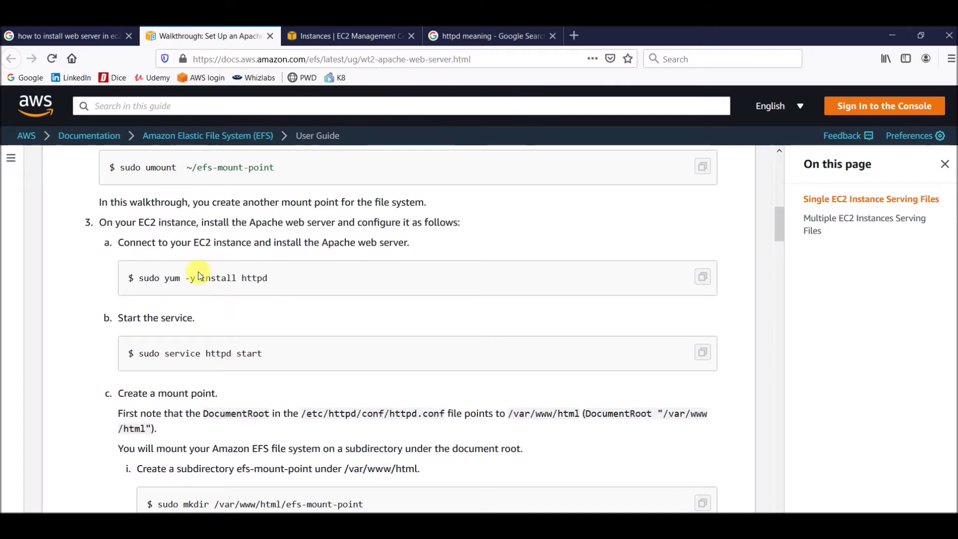
{"action": "left_click_drag", "start_coordinate": [143, 278], "coordinate": [262, 278]}
{"action": "scroll", "coordinate": [228, 346], "scroll_direction": "down", "scroll_amount": 3}
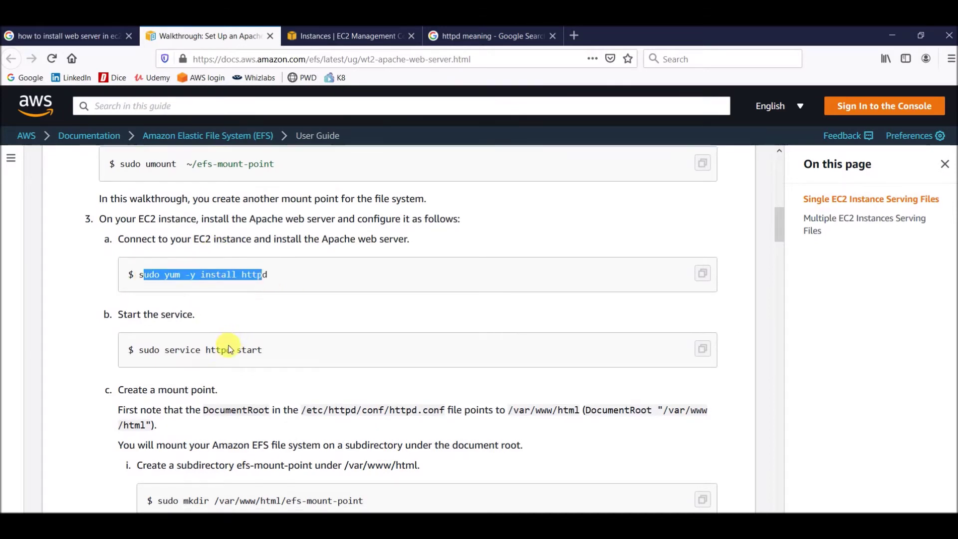
{"action": "left_click_drag", "start_coordinate": [139, 290], "coordinate": [264, 293]}
{"action": "key", "text": "ctrl+c"}
{"action": "key", "text": "alt+Tab"}
{"action": "right_click", "coordinate": [398, 305]}
{"action": "key", "text": "Return"}
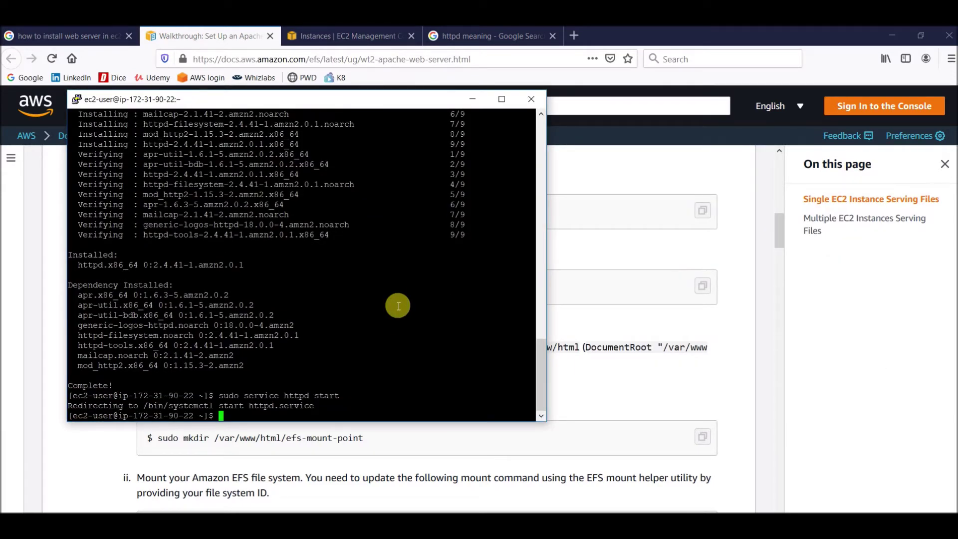
{"action": "key", "text": "Return"}
{"action": "key", "text": "Return"}
{"action": "key", "text": "Return"}
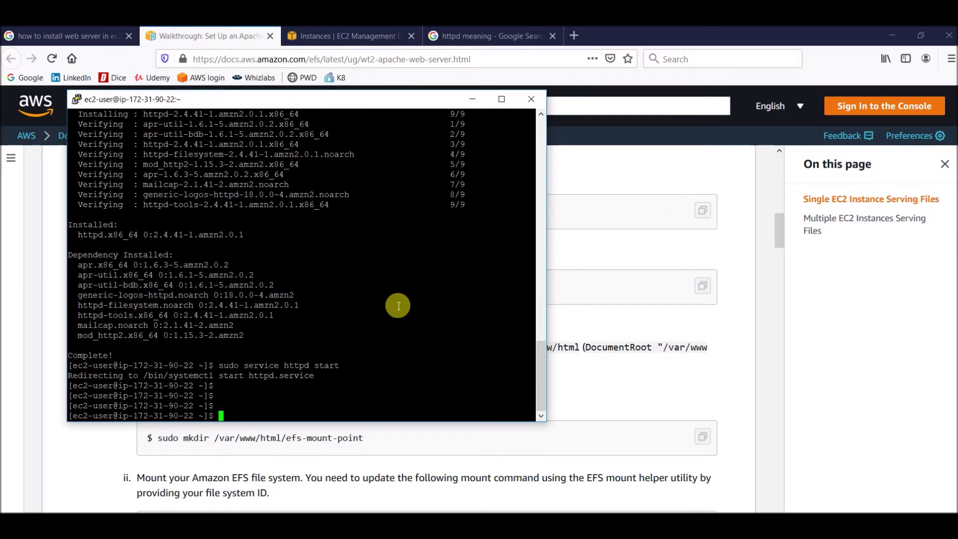
Change to the /var/www/html directory and list its contents with ls -lrt
{"action": "type", "text": "cd /var/www/html"}
{"action": "key", "text": "Return"}
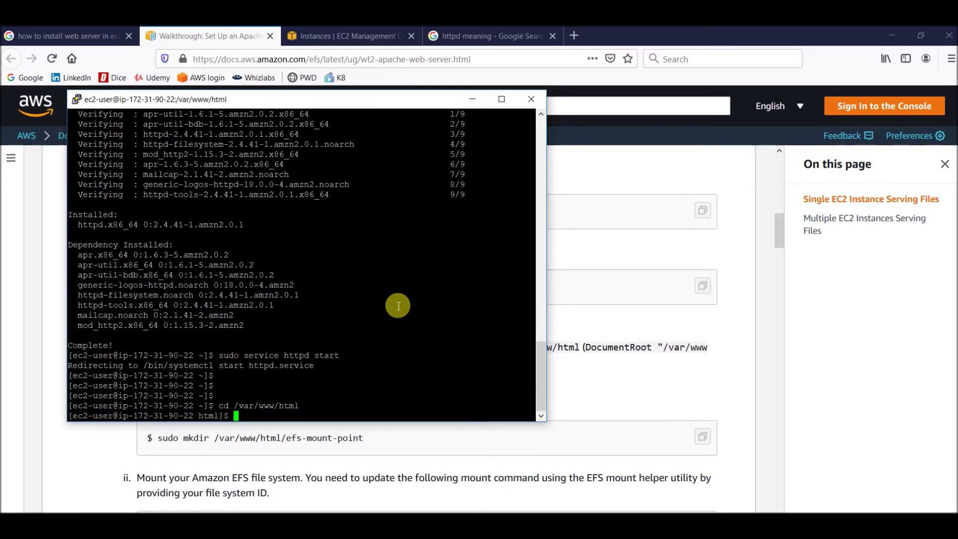
{"action": "key", "text": "Return"}
{"action": "key", "text": "Return"}
{"action": "key", "text": "Return"}
{"action": "key", "text": "Return"}
{"action": "key", "text": "Return"}
{"action": "type", "text": "ls -lrt"}
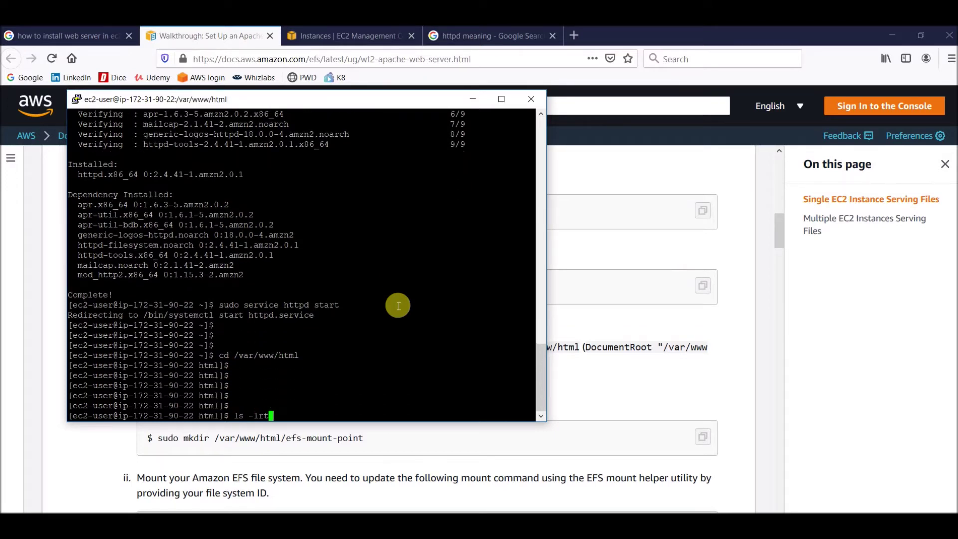
{"action": "key", "text": "Return"}
{"action": "key", "text": "Return"}
{"action": "key", "text": "Return"}
{"action": "key", "text": "Return"}
Switch to the root user with sudo su
{"action": "type", "text": "sudo s"}
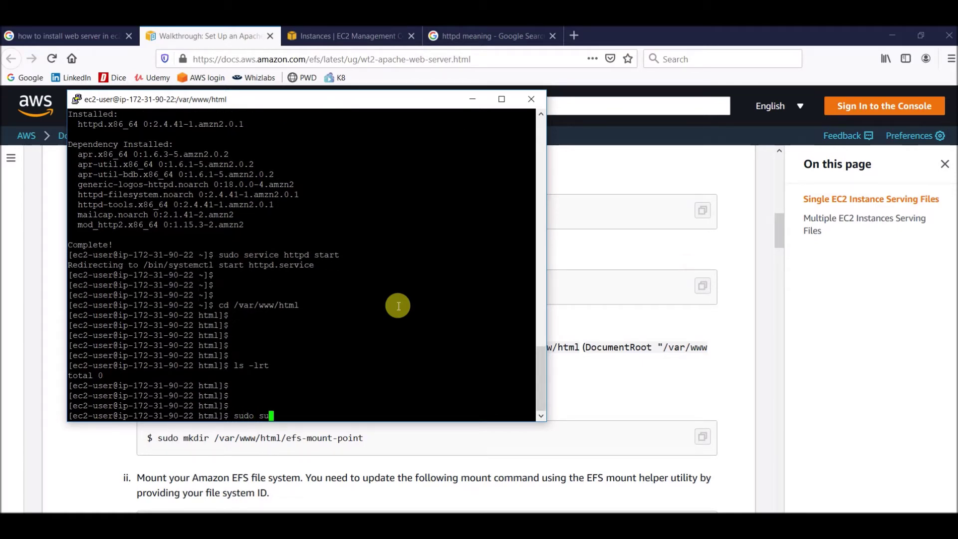
{"action": "type", "text": "u"}
{"action": "key", "text": "Return"}
{"action": "key", "text": "Return"}
{"action": "key", "text": "Return"}
{"action": "key", "text": "Return"}
{"action": "key", "text": "Return"}
{"action": "key", "text": "Return"}
{"action": "key", "text": "Return"}
{"action": "key", "text": "Return"}
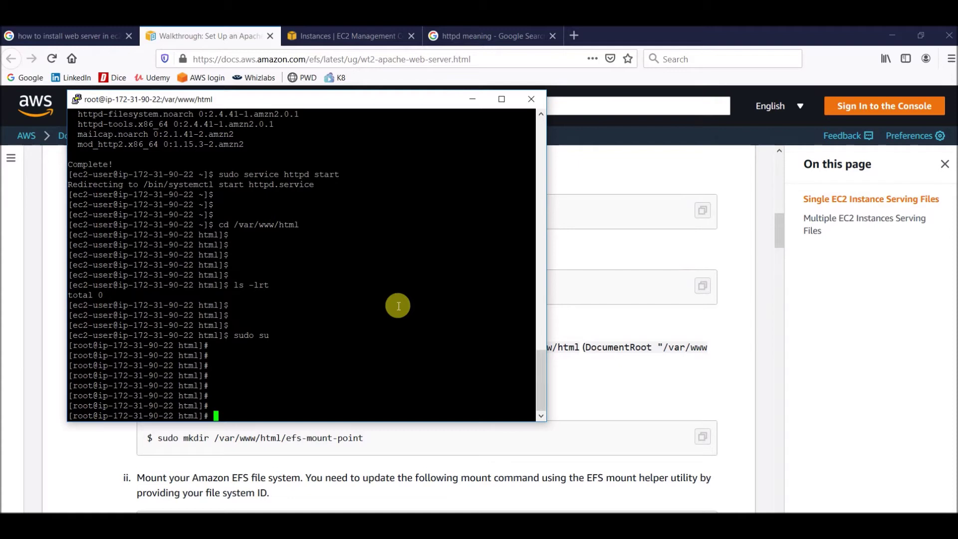
Write the command echo "<html></html>" > Hello.html at the root prompt without running it
{"action": "type", "text": "echo \"<html"}
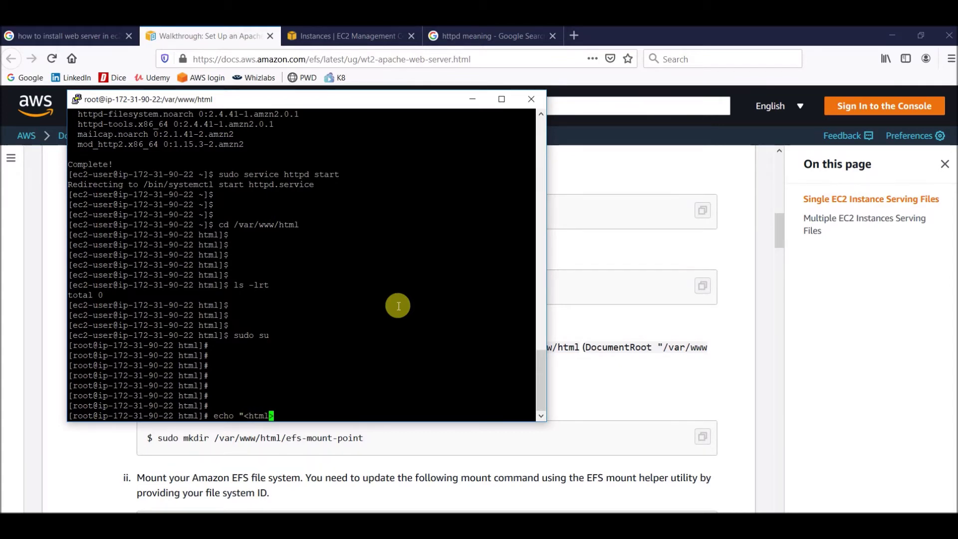
{"action": "type", "text": "></>"}
{"action": "key", "text": "Left"}
{"action": "type", "text": "html"}
{"action": "key", "text": "Right"}
{"action": "type", "text": "\" > "}
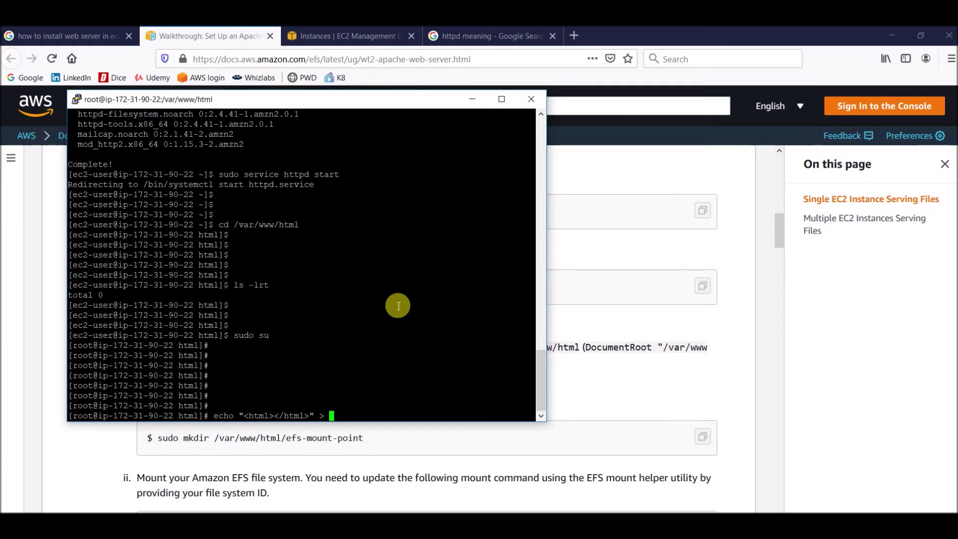
{"action": "type", "text": "Hello"}
{"action": "type", "text": "o"}
{"action": "type", "text": ".html"}
Insert an opening <head> tag directly after <html> in the unexecuted echo command
{"action": "key", "text": "Left"}
{"action": "key", "text": "Left"}
{"action": "key", "text": "Left"}
{"action": "key", "text": "Left"}
{"action": "key", "text": "Left"}
{"action": "key", "text": "Left"}
{"action": "key", "text": "Left"}
{"action": "key", "text": "Left"}
{"action": "key", "text": "Left"}
{"action": "key", "text": "Left"}
{"action": "key", "text": "Left"}
{"action": "key", "text": "Left"}
{"action": "key", "text": "Left"}
{"action": "key", "text": "Left"}
{"action": "key", "text": "Left"}
{"action": "key", "text": "Left"}
{"action": "key", "text": "Left"}
{"action": "key", "text": "Left"}
{"action": "key", "text": "Left"}
{"action": "key", "text": "Left"}
{"action": "key", "text": "Left"}
{"action": "type", "text": "<>"}
{"action": "key", "text": "Left"}
{"action": "type", "text": "head"}
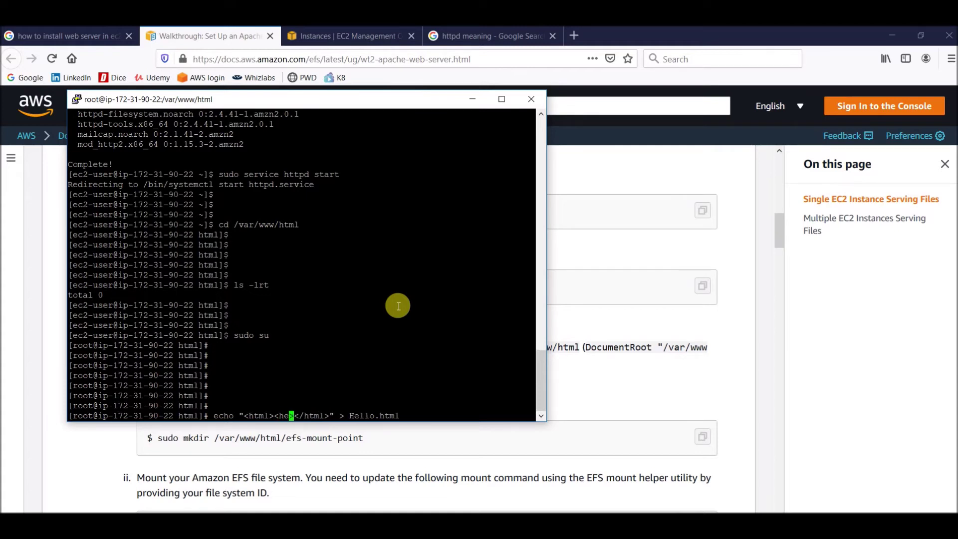
{"action": "key", "text": "Right"}
{"action": "key", "text": "Right"}
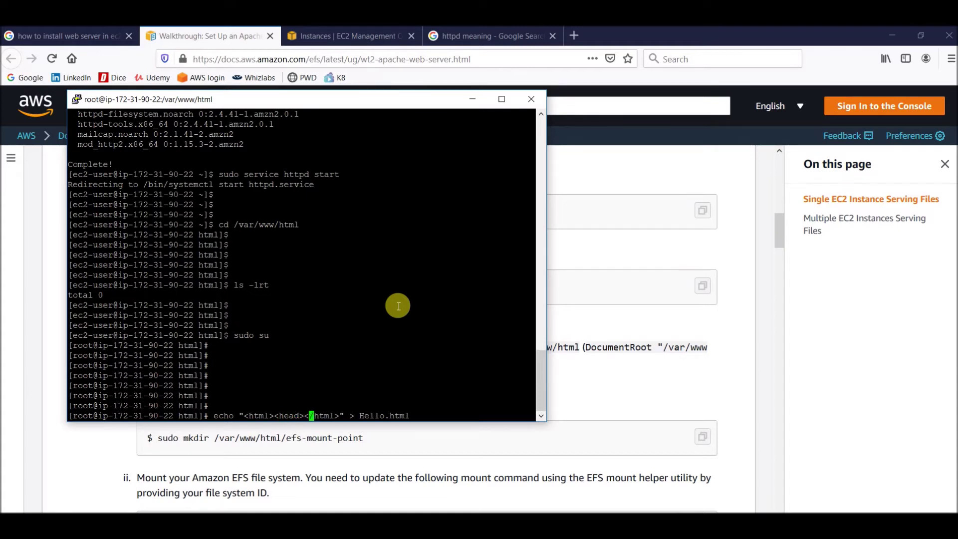
Insert the text "Hello Tamil Cloud guy " and a closing </head> tag between <head> and </html> in the unexecuted echo command
{"action": "type", "text": "Hello"}
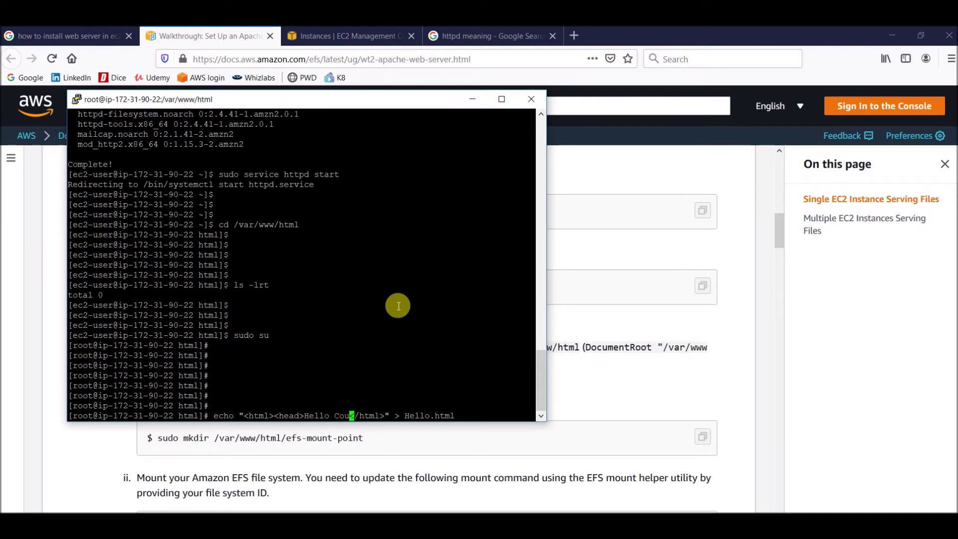
{"action": "type", "text": "Tamil Cloud "}
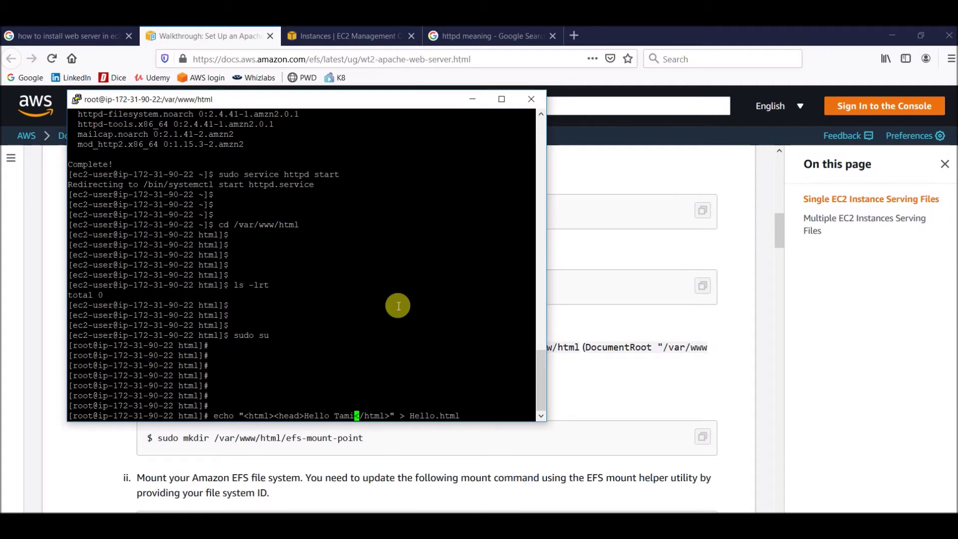
{"action": "type", "text": "guy"}
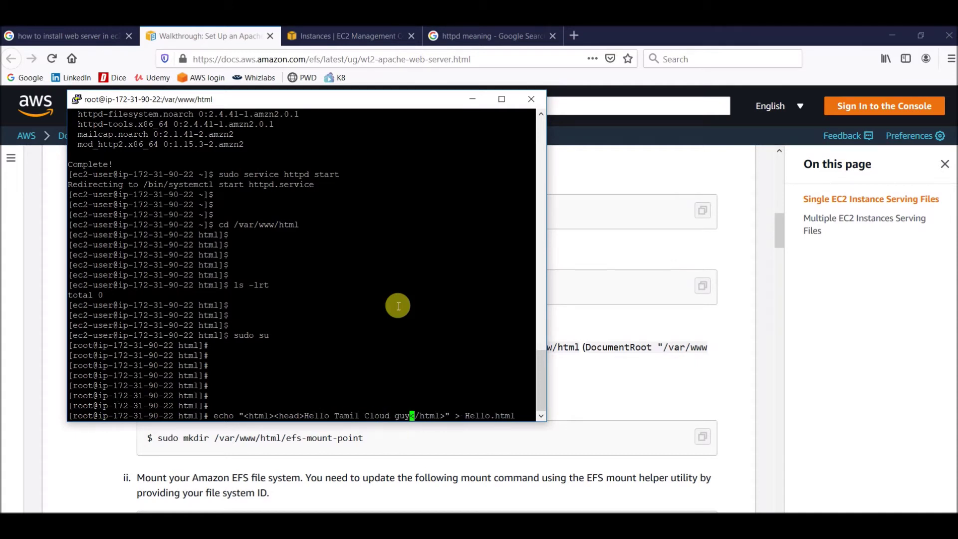
{"action": "type", "text": " <>"}
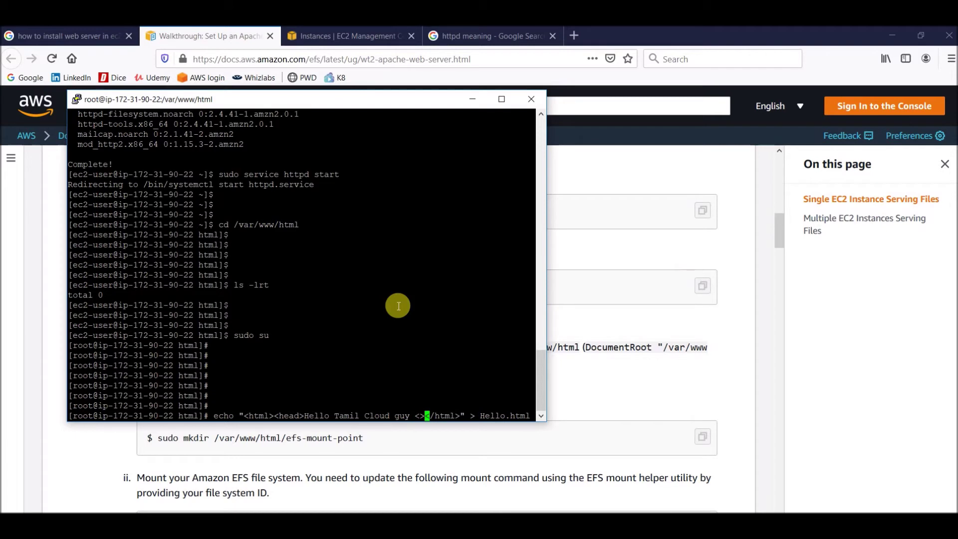
{"action": "type", "text": "/head"}
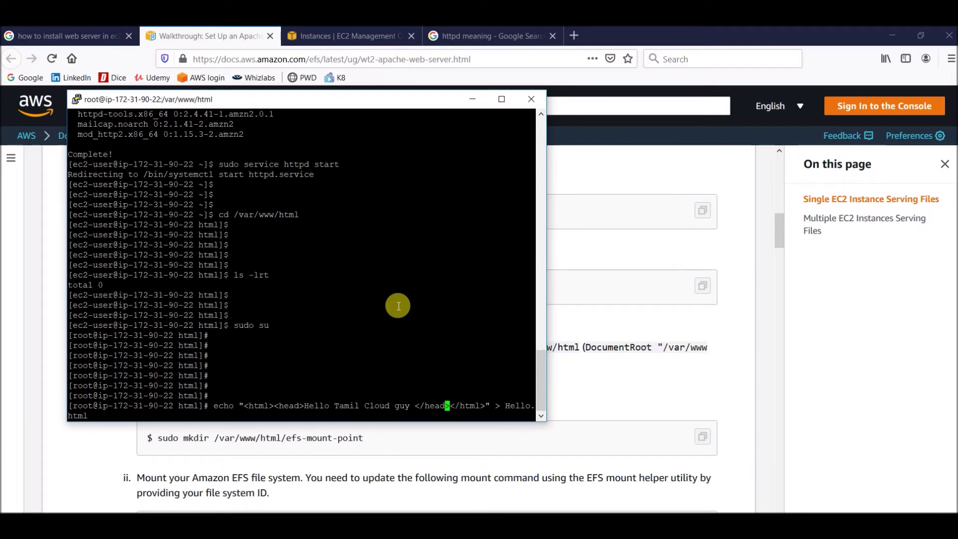
Widen the terminal window and run the completed echo command to write the Hello.html file
{"action": "left_click_drag", "start_coordinate": [553, 274], "coordinate": [675, 284]}
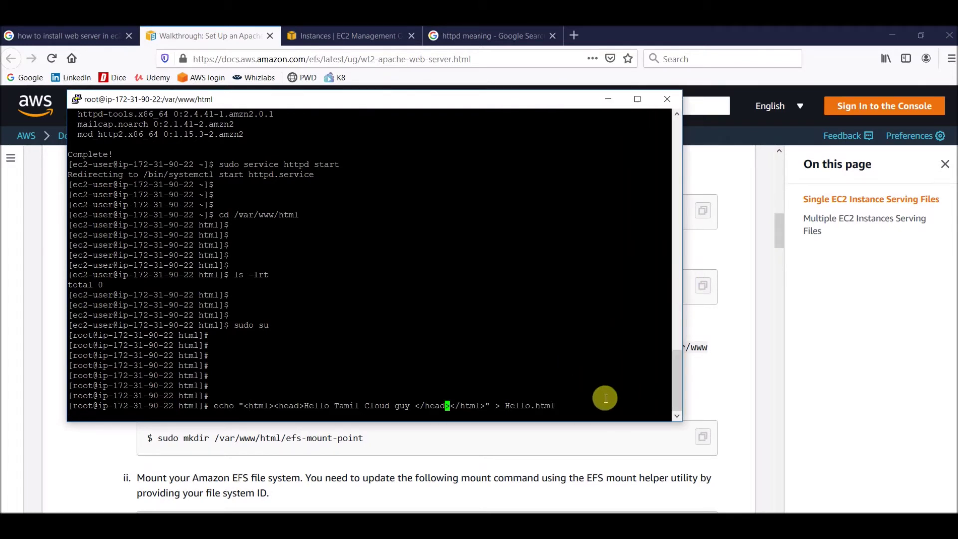
{"action": "key", "text": "Right"}
{"action": "key", "text": "Right"}
{"action": "key", "text": "Right"}
{"action": "key", "text": "Right"}
{"action": "key", "text": "Right"}
{"action": "key", "text": "Right"}
{"action": "key", "text": "Right"}
{"action": "key", "text": "Right"}
{"action": "key", "text": "Right"}
{"action": "key", "text": "Right"}
{"action": "key", "text": "Right"}
{"action": "key", "text": "Right"}
{"action": "key", "text": "Right"}
{"action": "key", "text": "Right"}
{"action": "key", "text": "Right"}
{"action": "key", "text": "Right"}
{"action": "key", "text": "Right"}
{"action": "key", "text": "Right"}
{"action": "key", "text": "Right"}
{"action": "key", "text": "Right"}
{"action": "key", "text": "Return"}
{"action": "key", "text": "Return"}
{"action": "key", "text": "Return"}
{"action": "type", "text": "chod"}
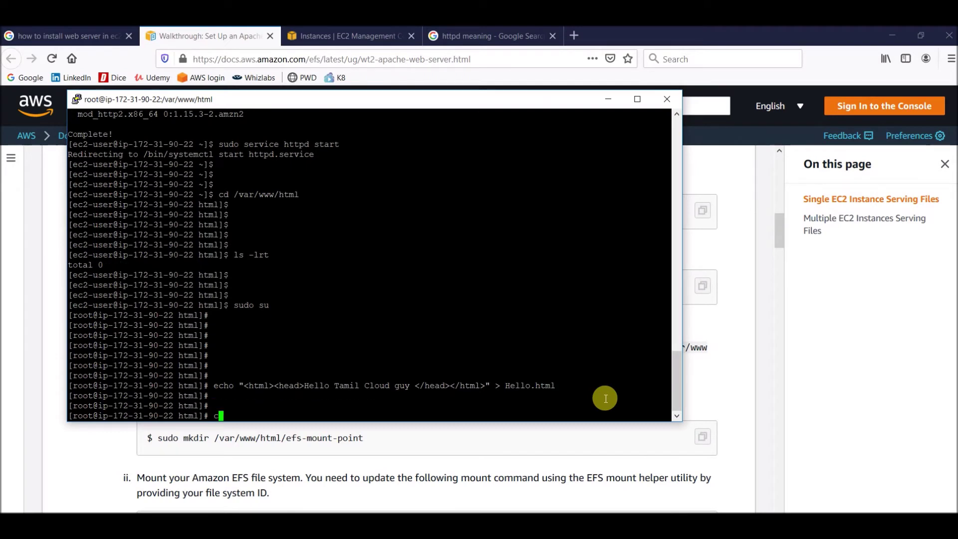
{"action": "key", "text": "BackSpace"}
{"action": "key", "text": "BackSpace"}
{"action": "key", "text": "BackSpace"}
{"action": "key", "text": "BackSpace"}
{"action": "key", "text": "BackSpace"}
List the contents of /var/www/html with ls -lrt to check for the new file
{"action": "type", "text": "ls -lrt"}
{"action": "key", "text": "Return"}
{"action": "key", "text": "Return"}
{"action": "key", "text": "Return"}
{"action": "key", "text": "Return"}
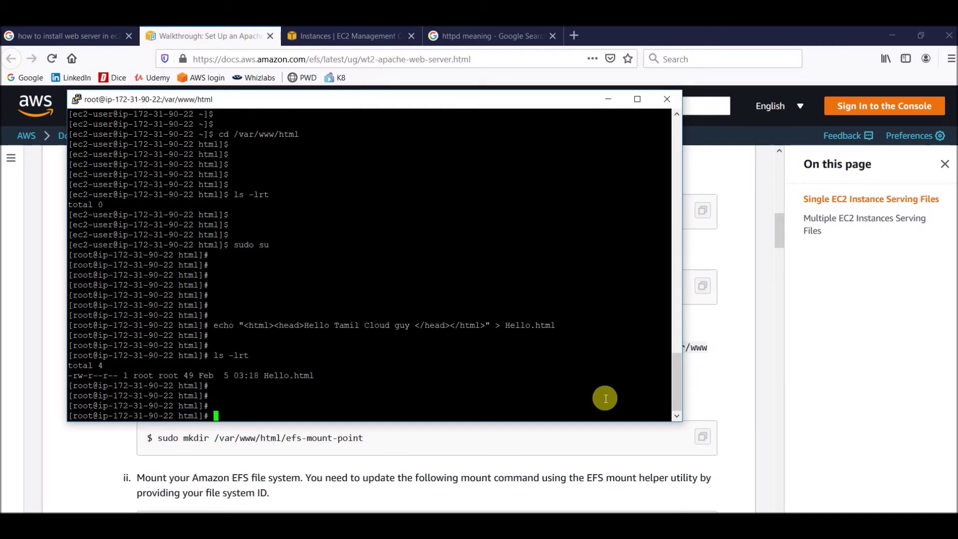
Display the contents of Hello.html in the terminal with cat
{"action": "type", "text": "cat"}
{"action": "double_click", "coordinate": [290, 375]}
{"action": "right_click", "coordinate": [324, 360]}
{"action": "key", "text": "Return"}
{"action": "key", "text": "Return"}
{"action": "key", "text": "Return"}
{"action": "key", "text": "Return"}
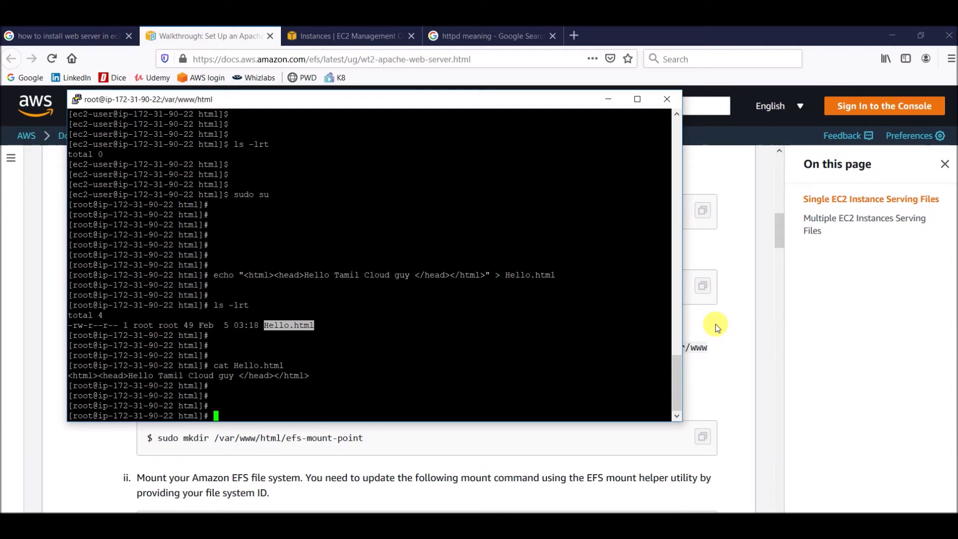
Switch to the EC2 console in the browser, dismiss the connection instructions and copy the For Demo instance's IPv4 public IP
{"action": "left_click", "coordinate": [359, 35]}
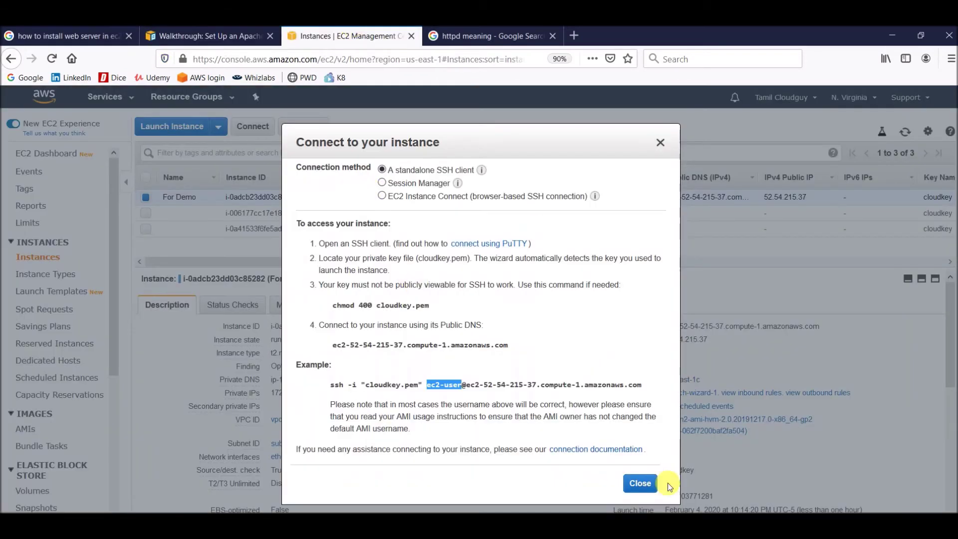
{"action": "left_click", "coordinate": [640, 483]}
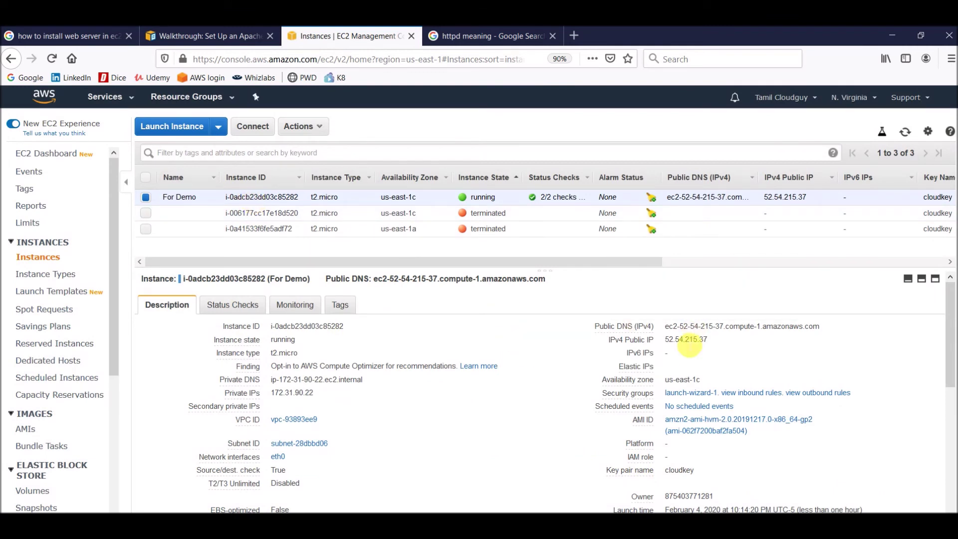
{"action": "left_click", "coordinate": [719, 341]}
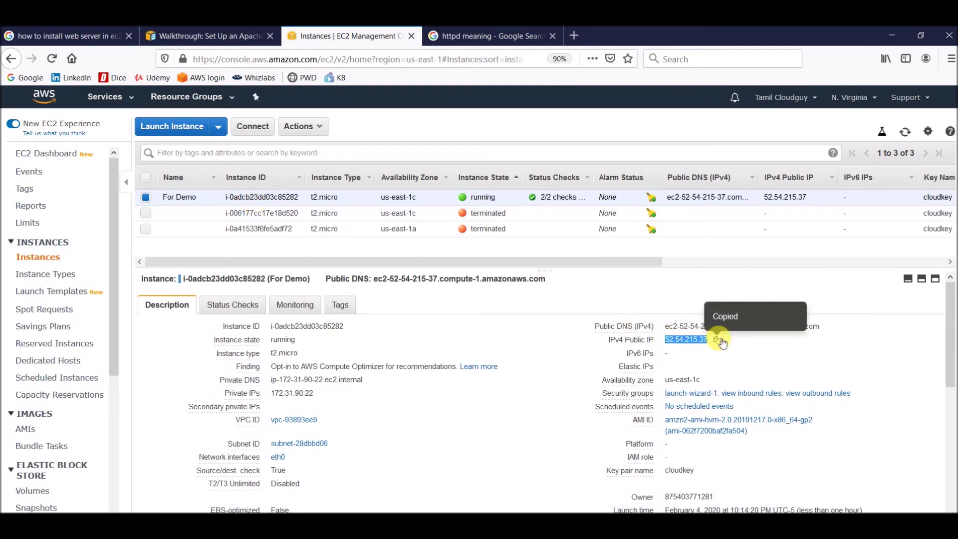
Request 52.54.215.37/Hello.html in a new browser tab, taking the file name from the terminal
{"action": "left_click", "coordinate": [574, 36]}
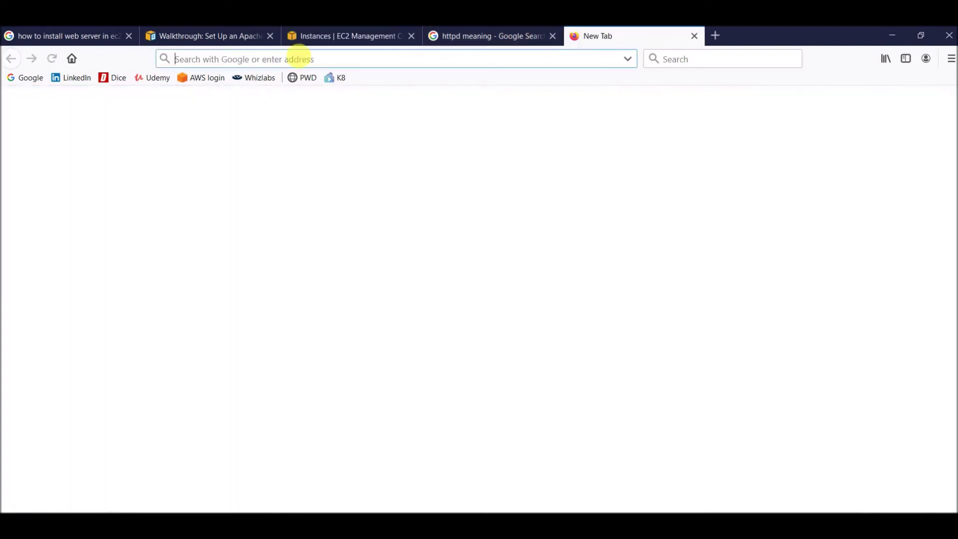
{"action": "key", "text": "ctrl+v"}
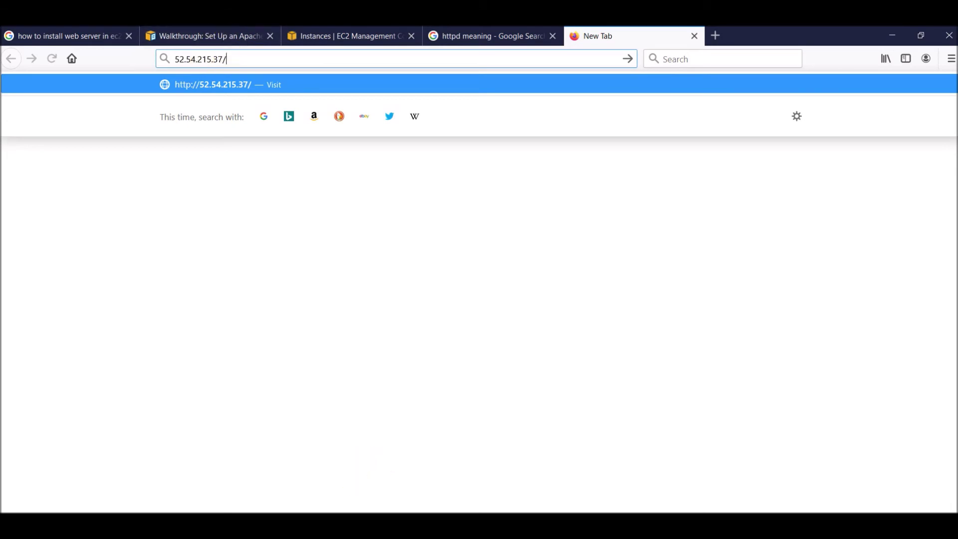
{"action": "key", "text": "alt+Tab"}
{"action": "double_click", "coordinate": [243, 366]}
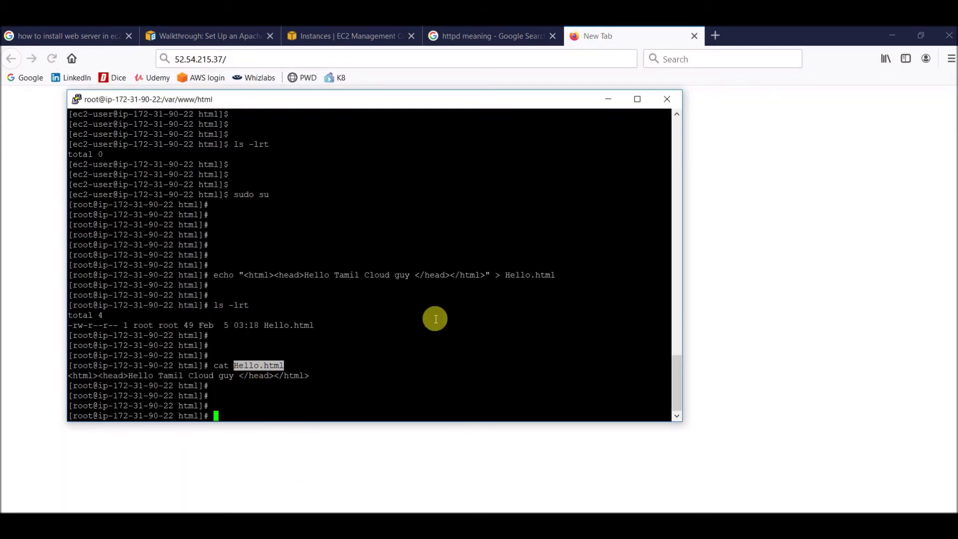
{"action": "key", "text": "alt+Tab"}
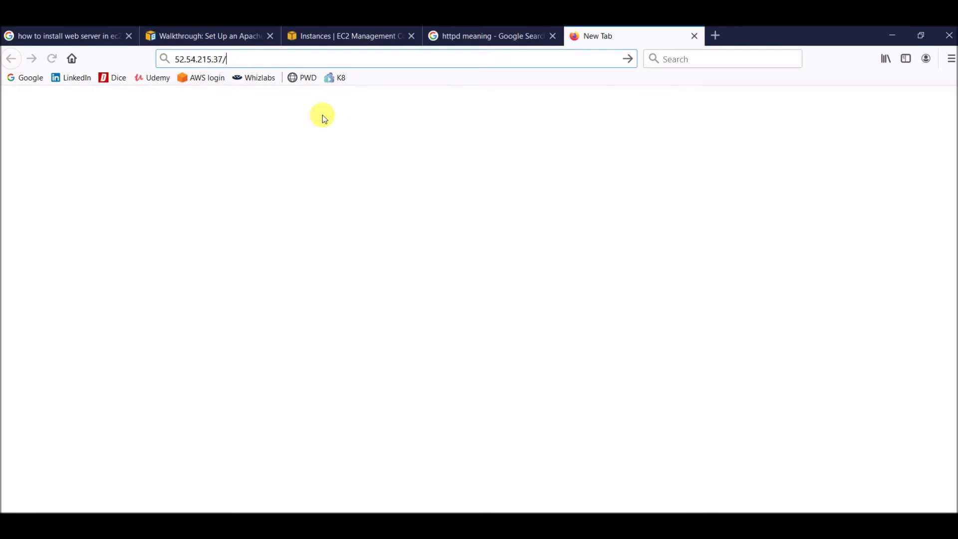
{"action": "key", "text": "ctrl+v"}
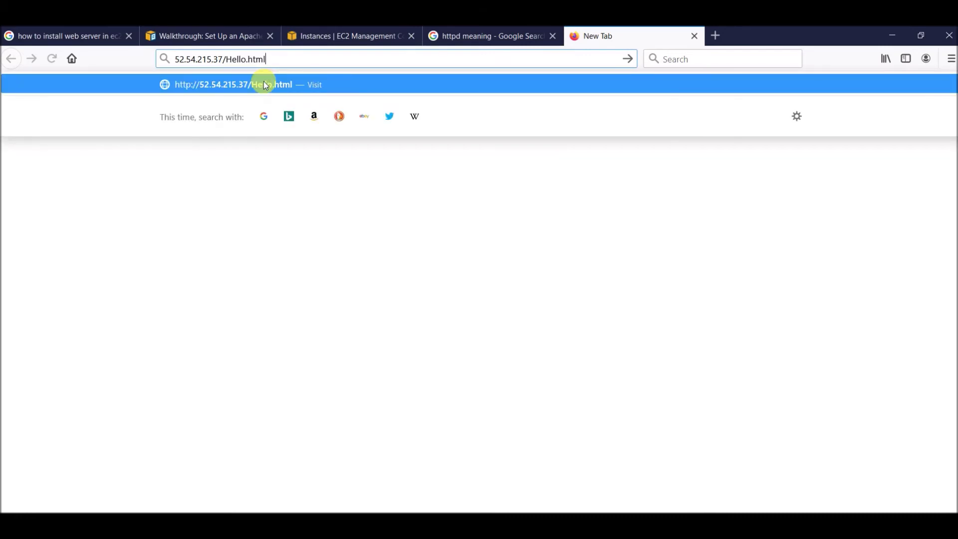
{"action": "left_click", "coordinate": [263, 82]}
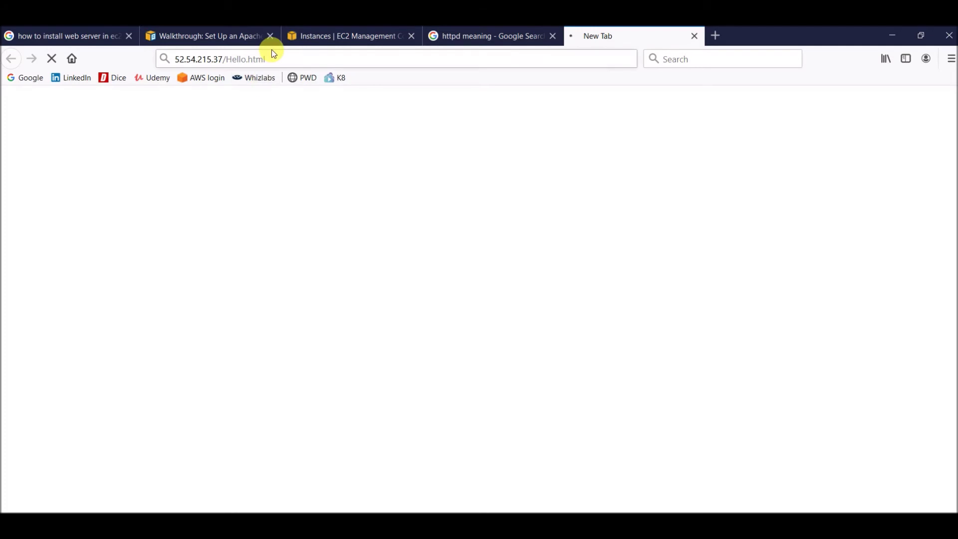
Find the instance's security group, launch-wizard-1, in the EC2 console and inspect its inbound rules
{"action": "left_click", "coordinate": [328, 34]}
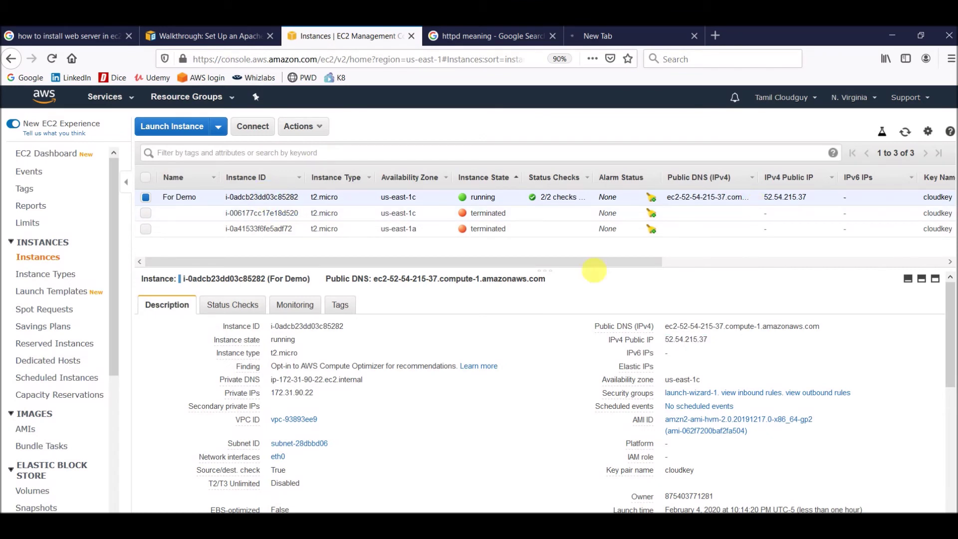
{"action": "left_click_drag", "start_coordinate": [460, 263], "coordinate": [824, 257]}
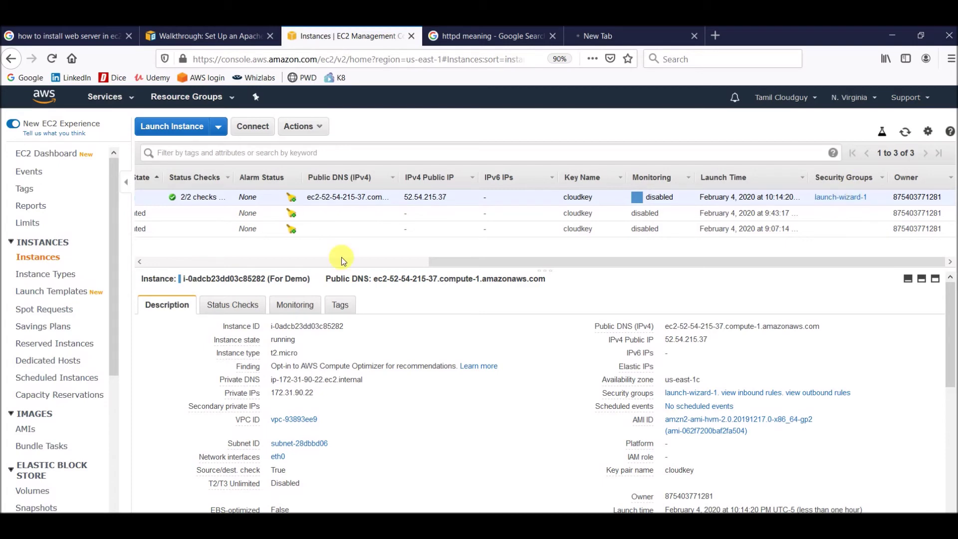
{"action": "left_click", "coordinate": [43, 153]}
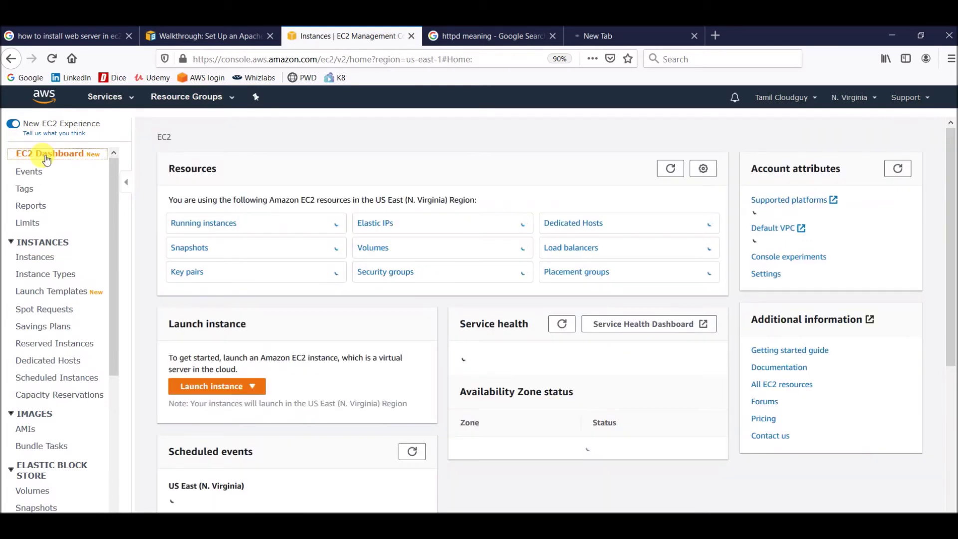
{"action": "left_click", "coordinate": [383, 272]}
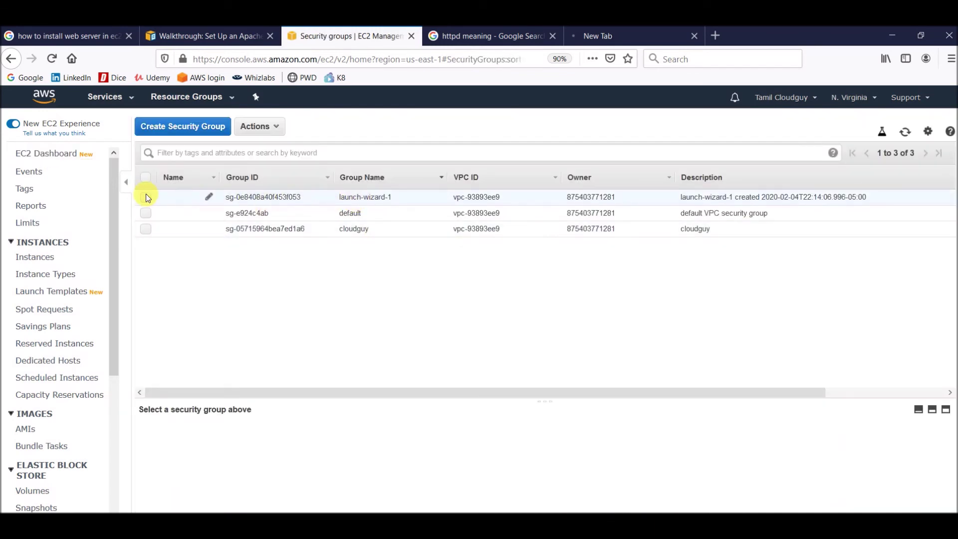
{"action": "left_click", "coordinate": [151, 198]}
{"action": "left_click", "coordinate": [221, 430]}
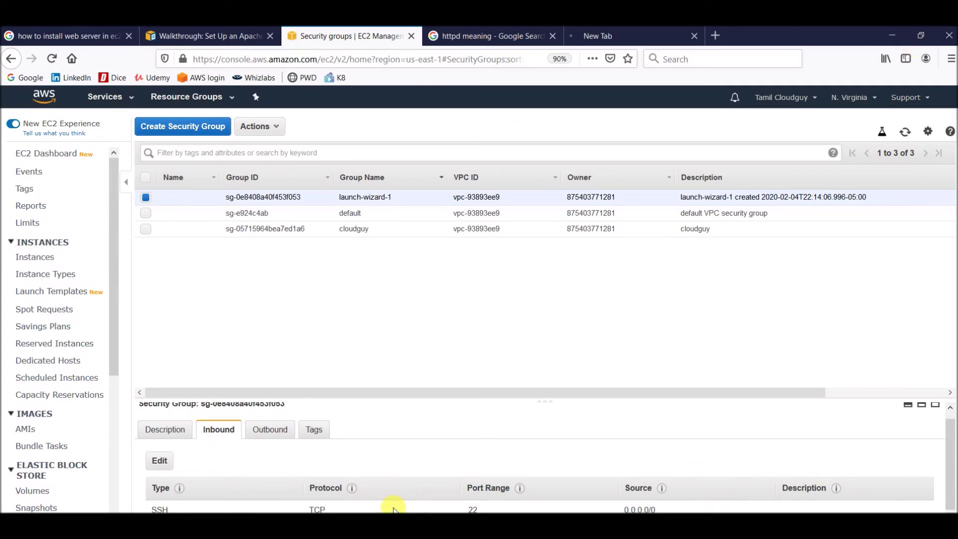
{"action": "double_click", "coordinate": [160, 509]}
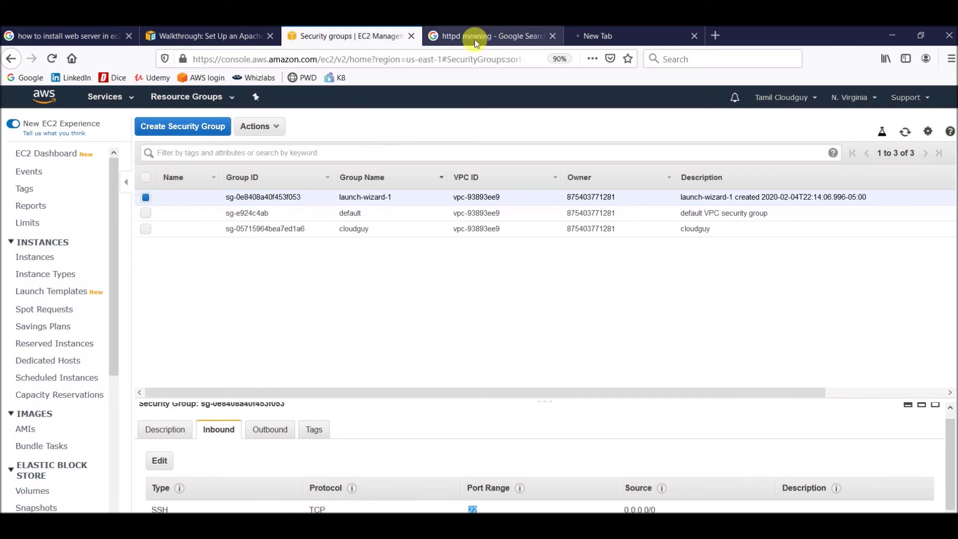
Turn the maximized browser into a wide floating window and check how the Hello.html page loaded
{"action": "left_click", "coordinate": [922, 35]}
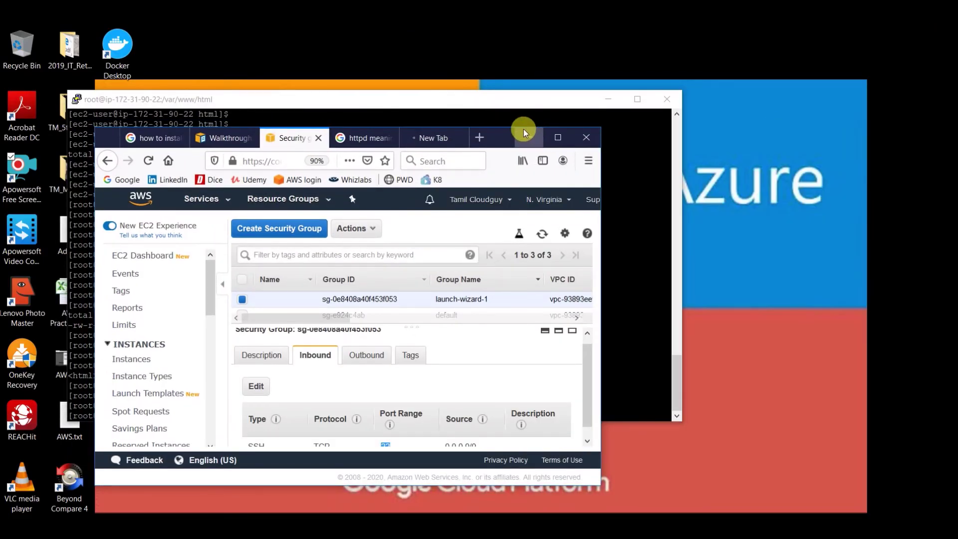
{"action": "left_click_drag", "start_coordinate": [525, 128], "coordinate": [514, 35]}
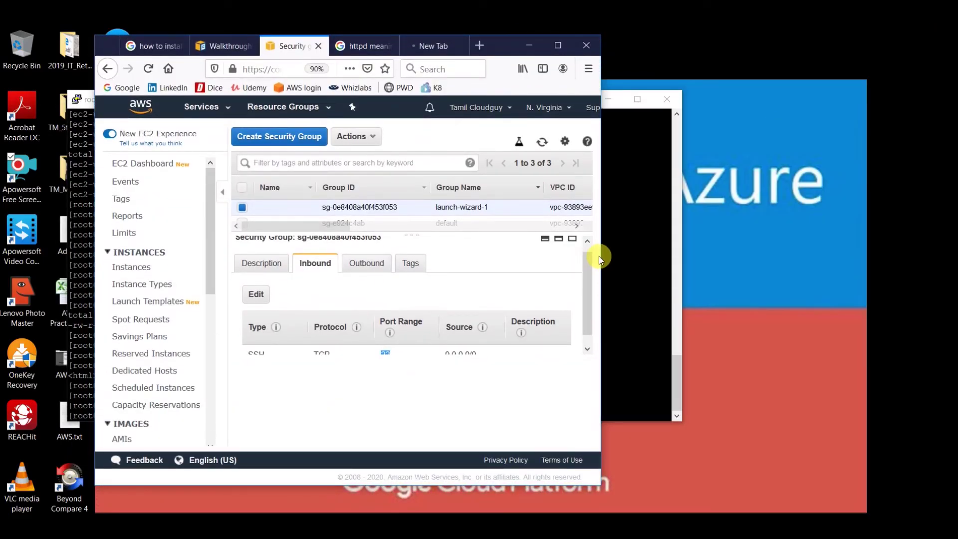
{"action": "left_click_drag", "start_coordinate": [607, 255], "coordinate": [946, 316]}
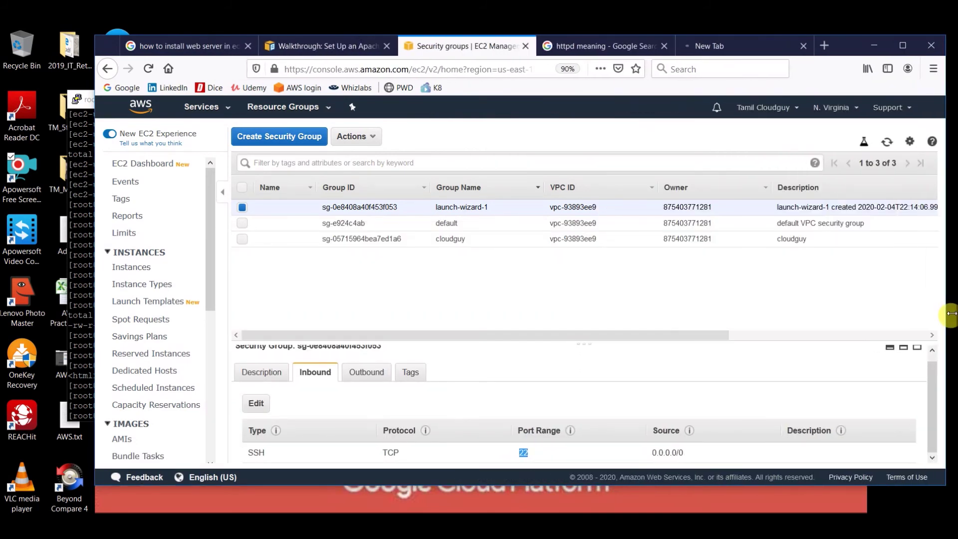
{"action": "left_click_drag", "start_coordinate": [838, 46], "coordinate": [794, 50]}
{"action": "left_click", "coordinate": [723, 56]}
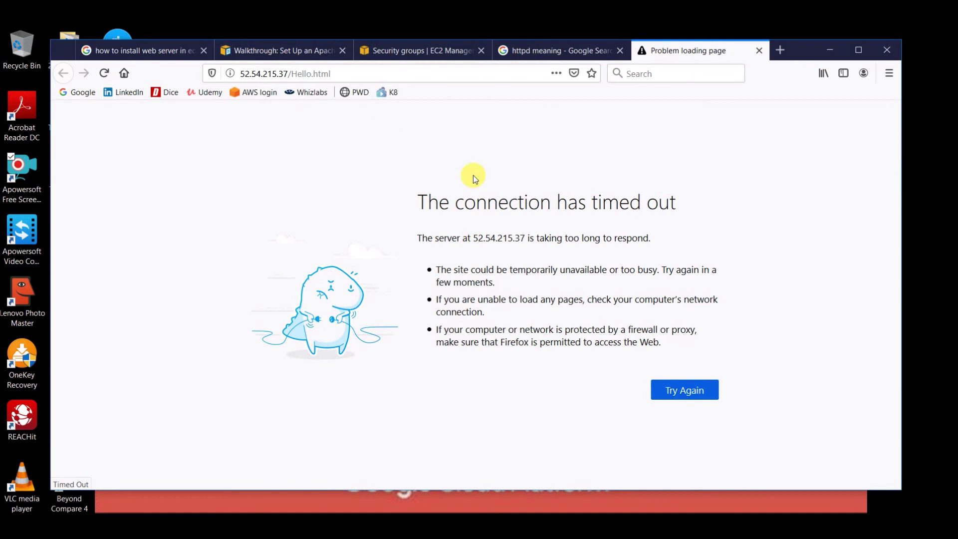
{"action": "left_click_drag", "start_coordinate": [424, 200], "coordinate": [703, 207]}
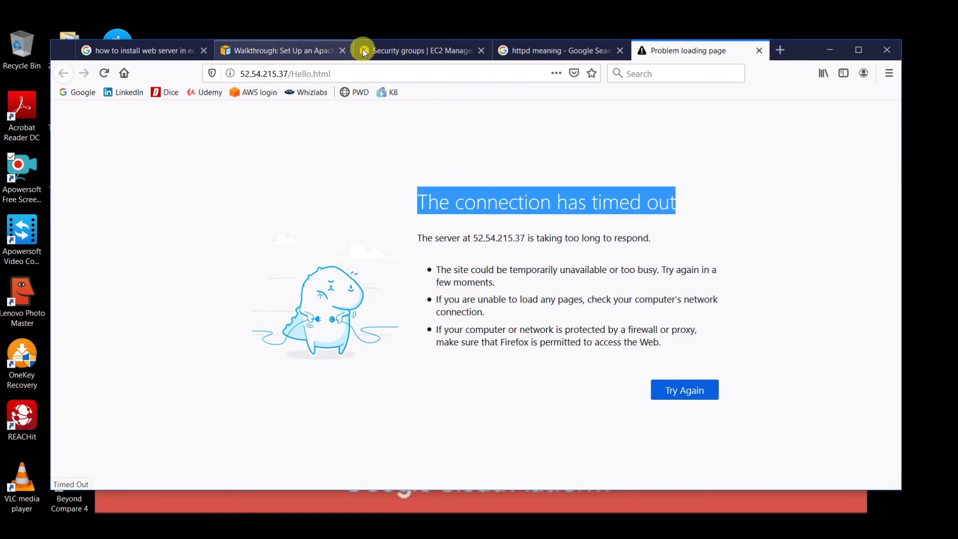
Add an inbound HTTP rule on port 80 with source My IP to the launch-wizard-1 security group and save it
{"action": "left_click", "coordinate": [424, 51]}
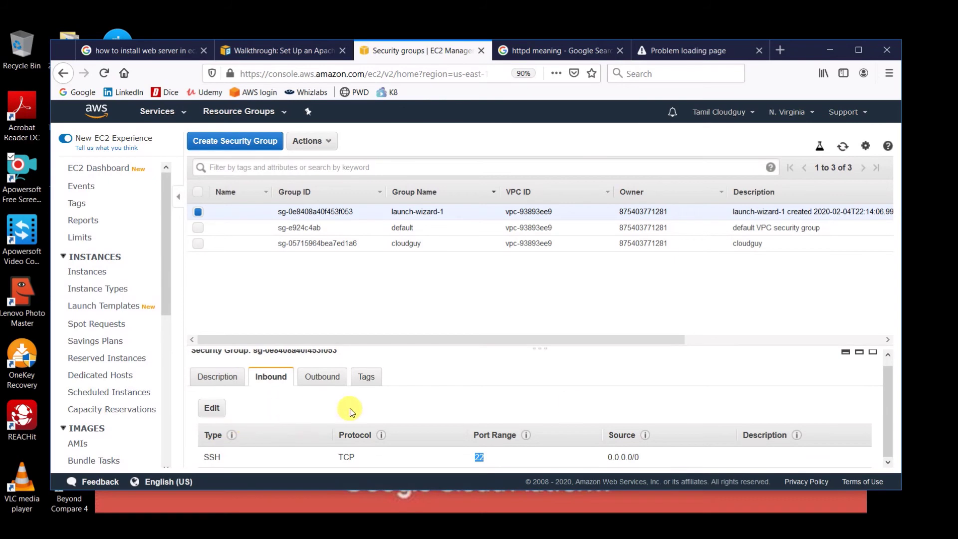
{"action": "left_click", "coordinate": [214, 407]}
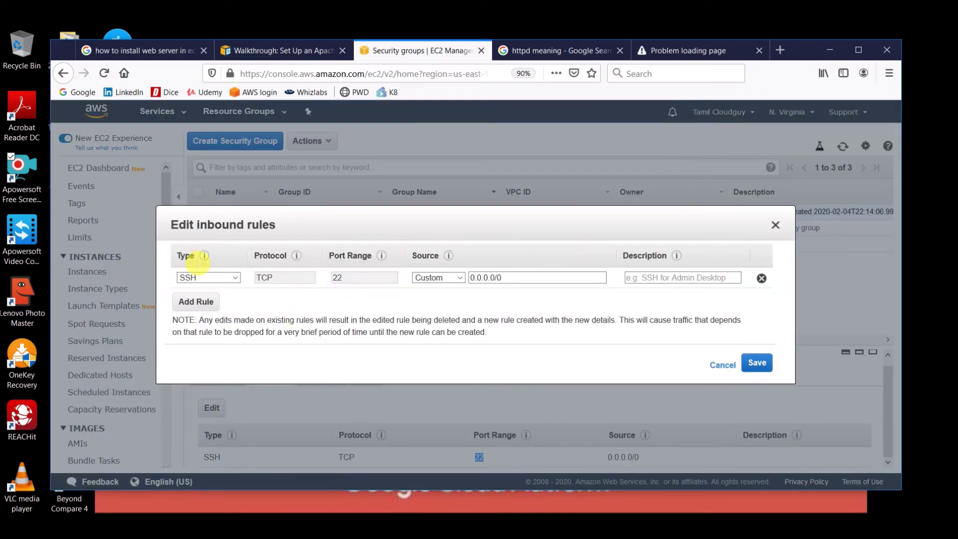
{"action": "left_click", "coordinate": [202, 302]}
{"action": "left_click", "coordinate": [225, 297]}
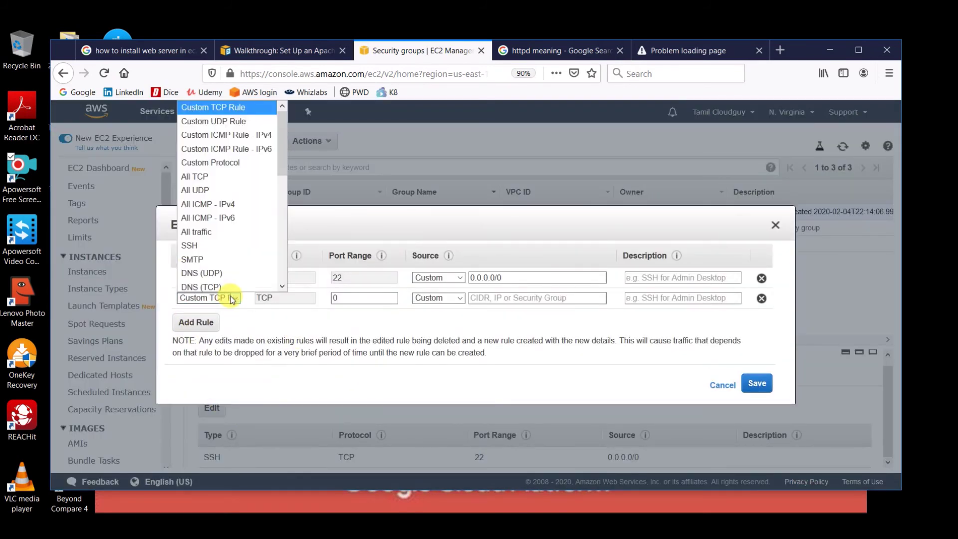
{"action": "scroll", "coordinate": [203, 256], "scroll_direction": "down", "scroll_amount": 2}
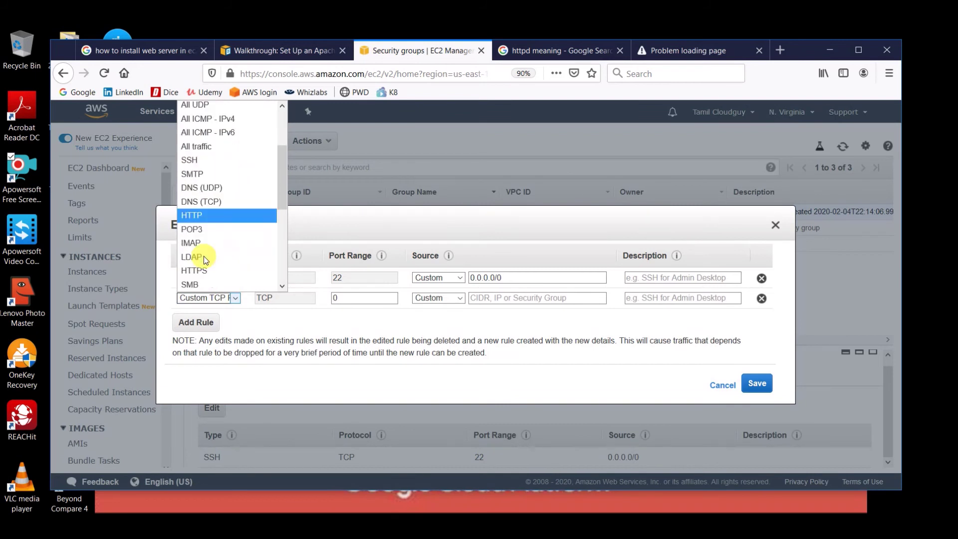
{"action": "left_click", "coordinate": [205, 214]}
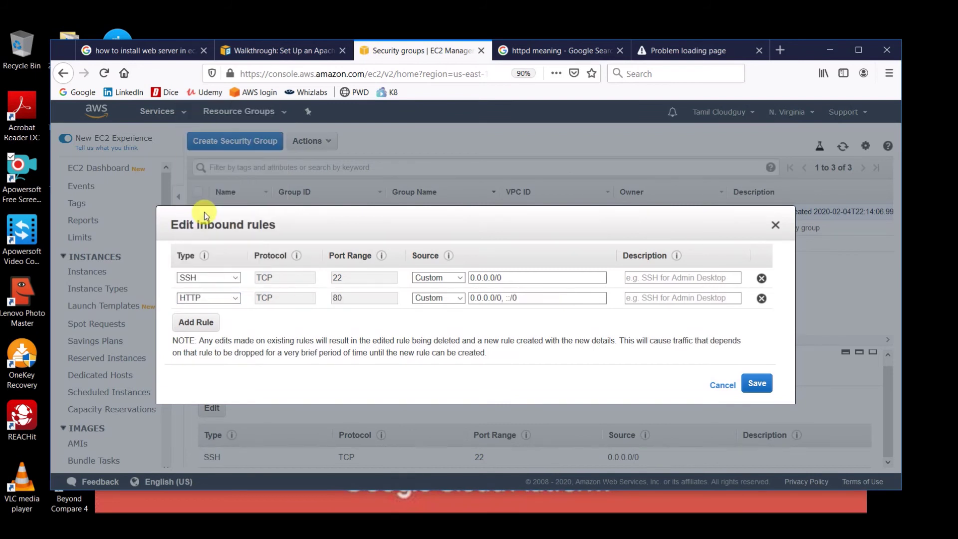
{"action": "left_click", "coordinate": [452, 298]}
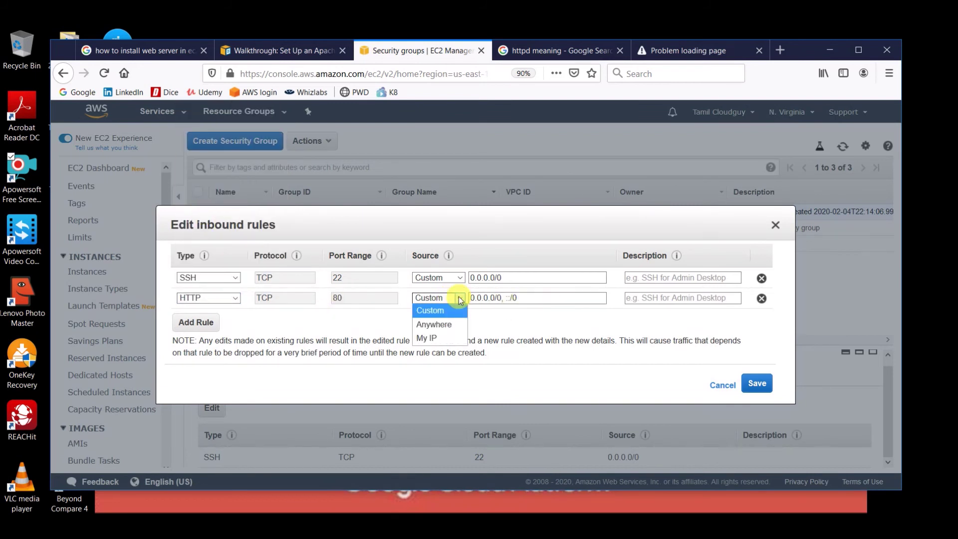
{"action": "left_click", "coordinate": [440, 338]}
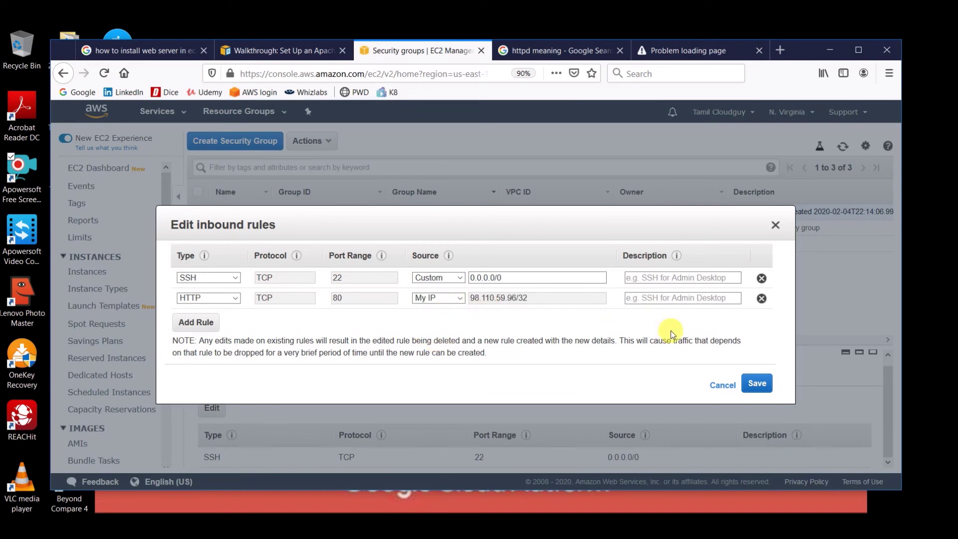
{"action": "left_click", "coordinate": [767, 385]}
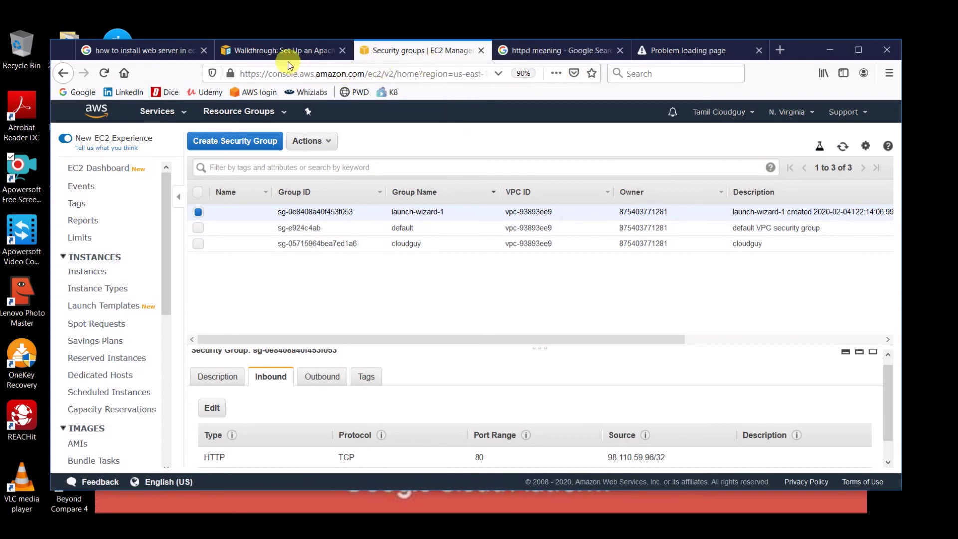
Open the running instances list in the EC2 console and check the security group assigned to the For Demo instance
{"action": "left_click", "coordinate": [111, 169]}
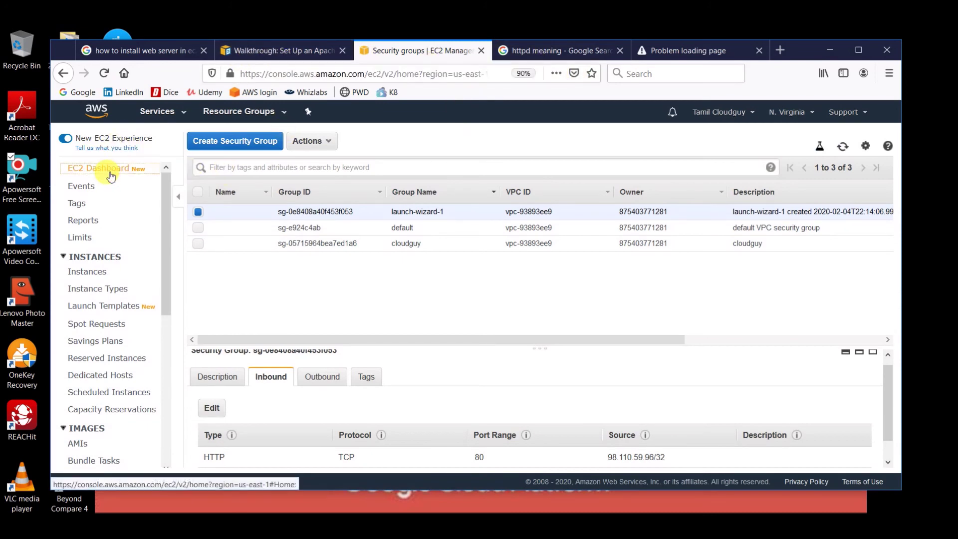
{"action": "left_click", "coordinate": [267, 237]}
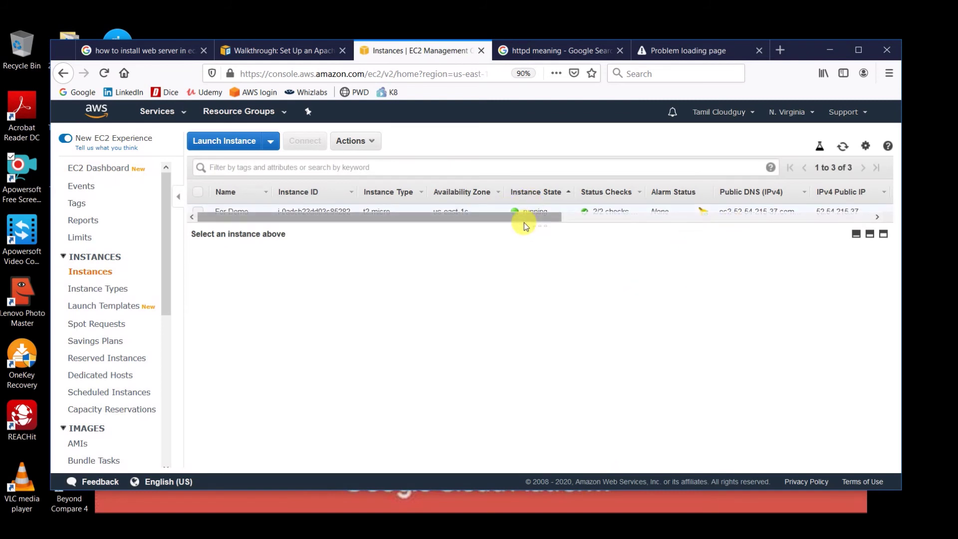
{"action": "left_click_drag", "start_coordinate": [534, 225], "coordinate": [824, 322]}
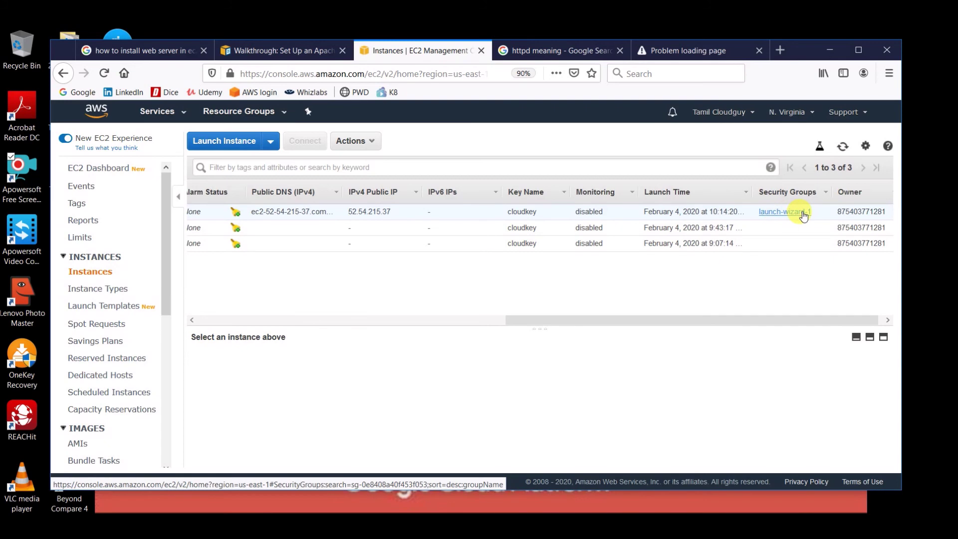
Reload 52.54.215.37/Hello.html in its browser tab and check the page text
{"action": "left_click", "coordinate": [688, 50]}
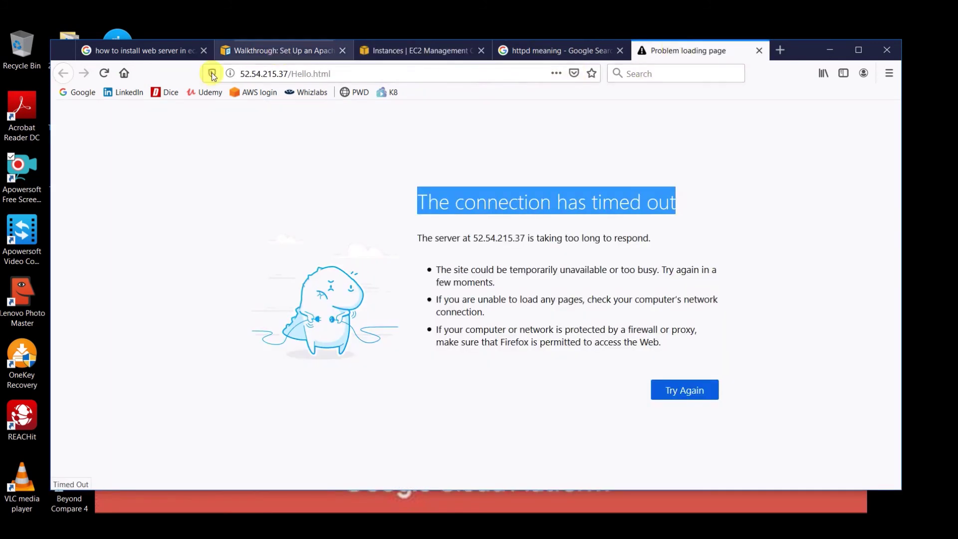
{"action": "left_click", "coordinate": [104, 74]}
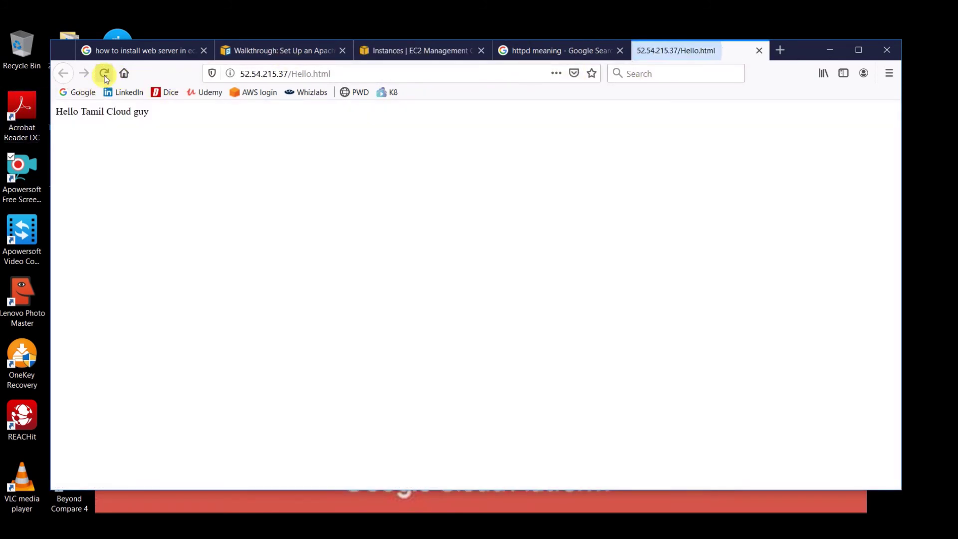
{"action": "left_click_drag", "start_coordinate": [63, 113], "coordinate": [141, 118]}
{"action": "left_click", "coordinate": [169, 123]}
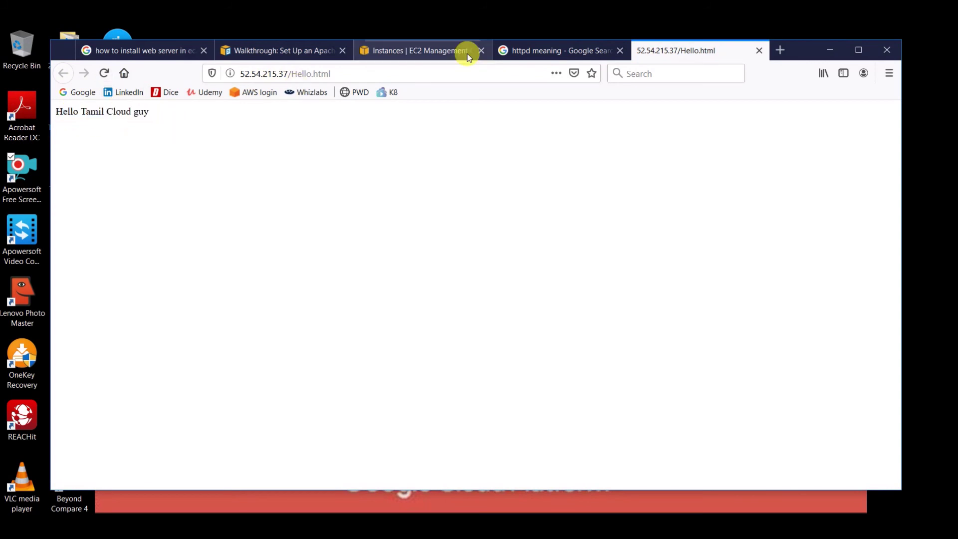
Switch to the PuTTY terminal, move it clear of the page text and compare the Hello.html contents with the browser page
{"action": "key", "text": "alt+Tab"}
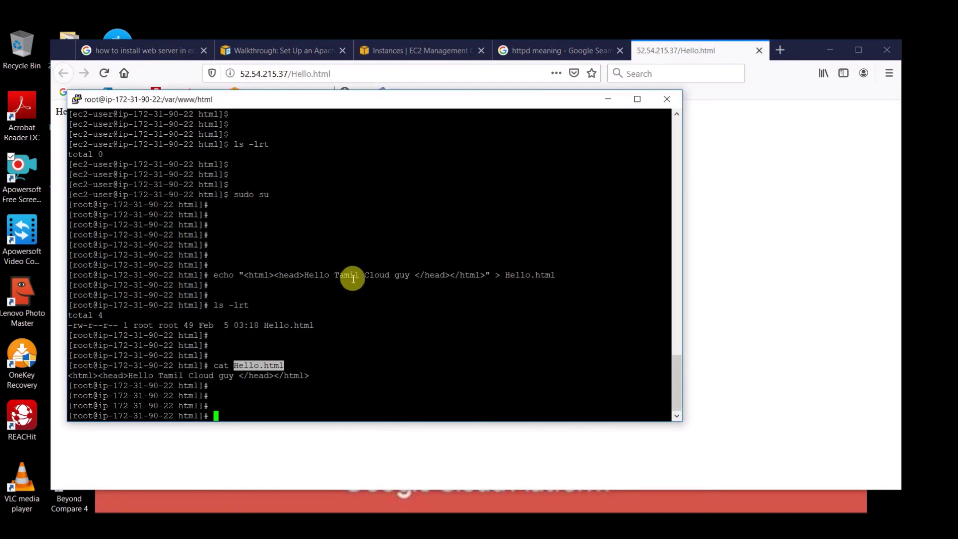
{"action": "left_click", "coordinate": [357, 349]}
{"action": "left_click_drag", "start_coordinate": [325, 99], "coordinate": [487, 129]}
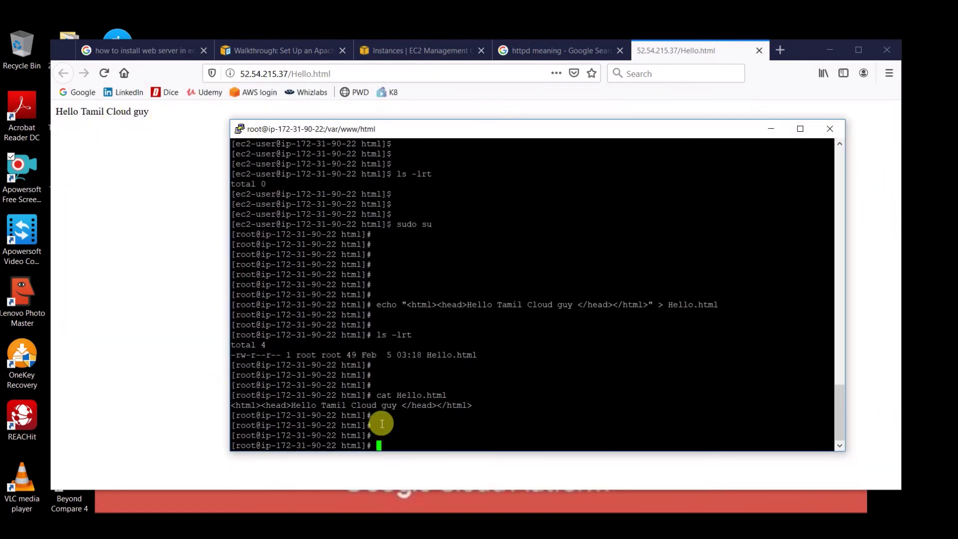
{"action": "left_click_drag", "start_coordinate": [302, 405], "coordinate": [400, 409]}
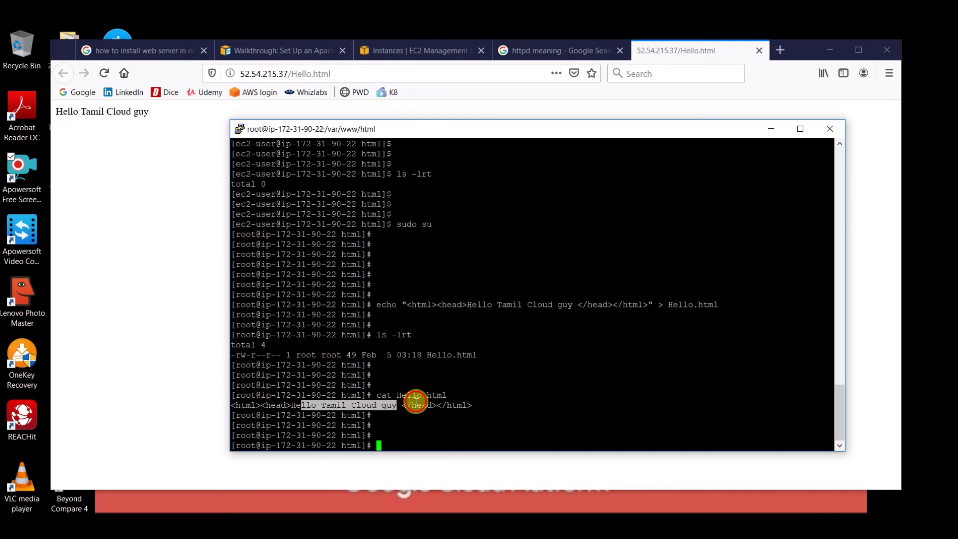
{"action": "left_click", "coordinate": [417, 402]}
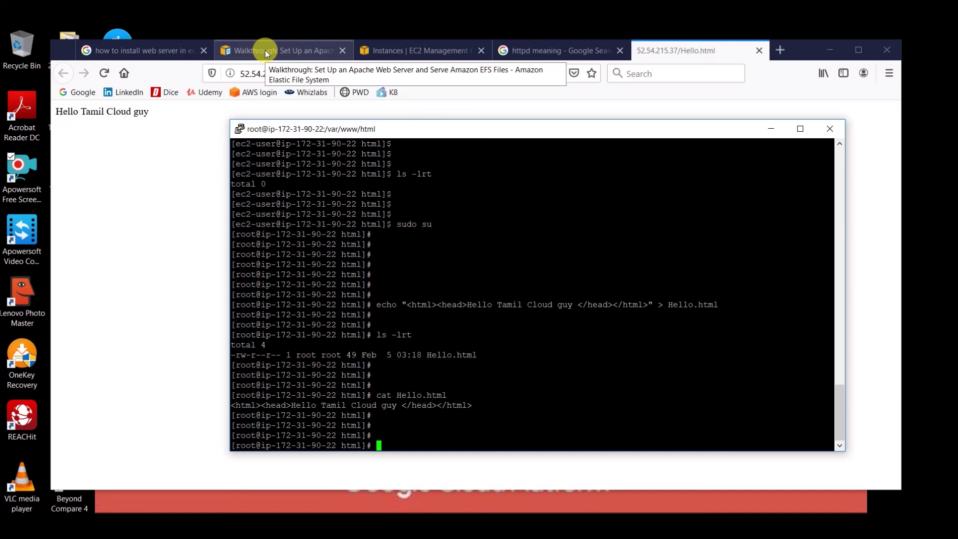
Review the definition of HTTPd and the word daemon in the httpd meaning search results
{"action": "left_click", "coordinate": [549, 50]}
{"action": "double_click", "coordinate": [180, 238]}
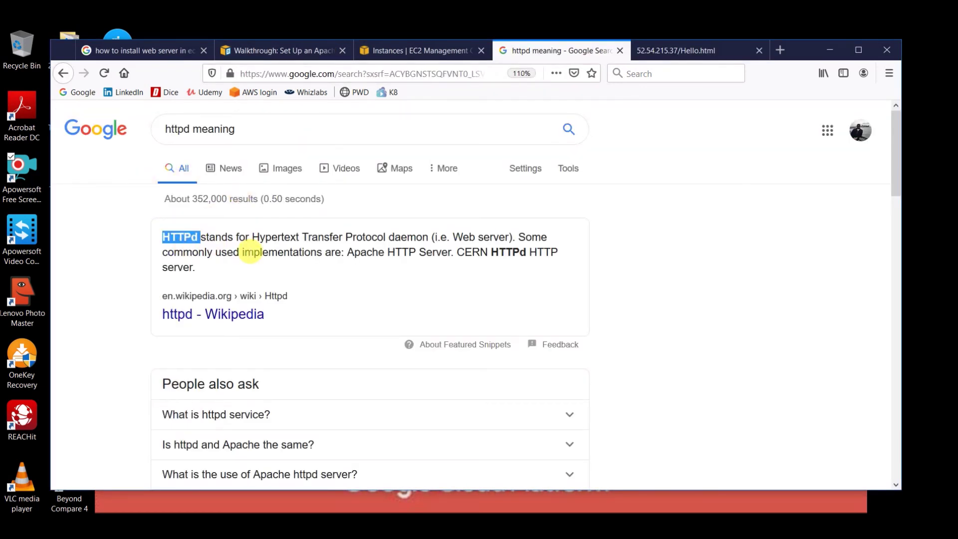
{"action": "double_click", "coordinate": [410, 238]}
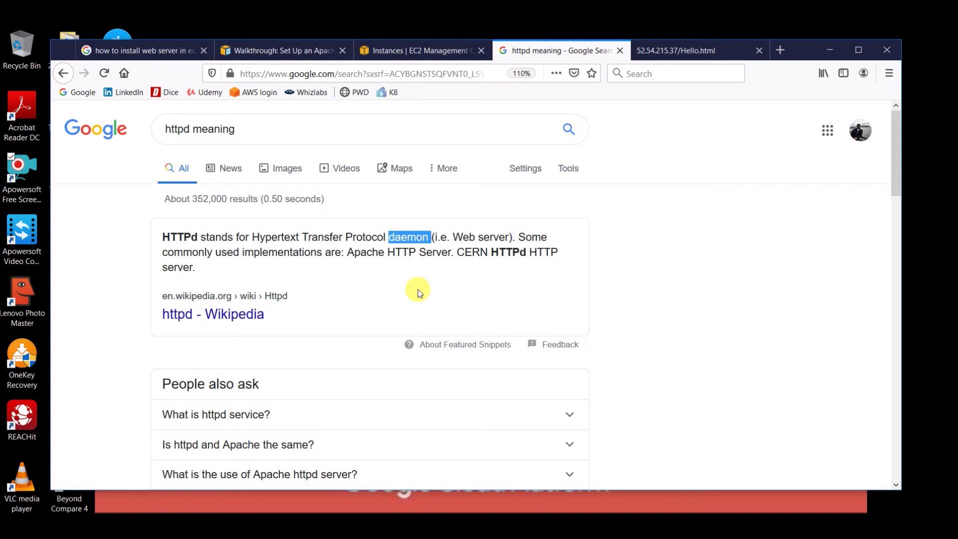
Revisit the Hello.html page and the terminal, and review the EC2 instances list from its first columns
{"action": "left_click", "coordinate": [684, 48]}
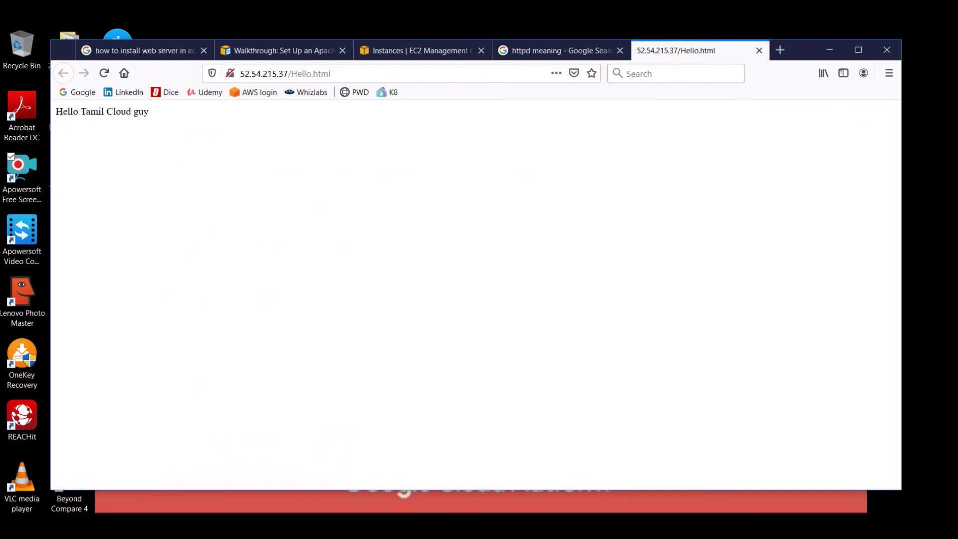
{"action": "key", "text": "alt+Tab"}
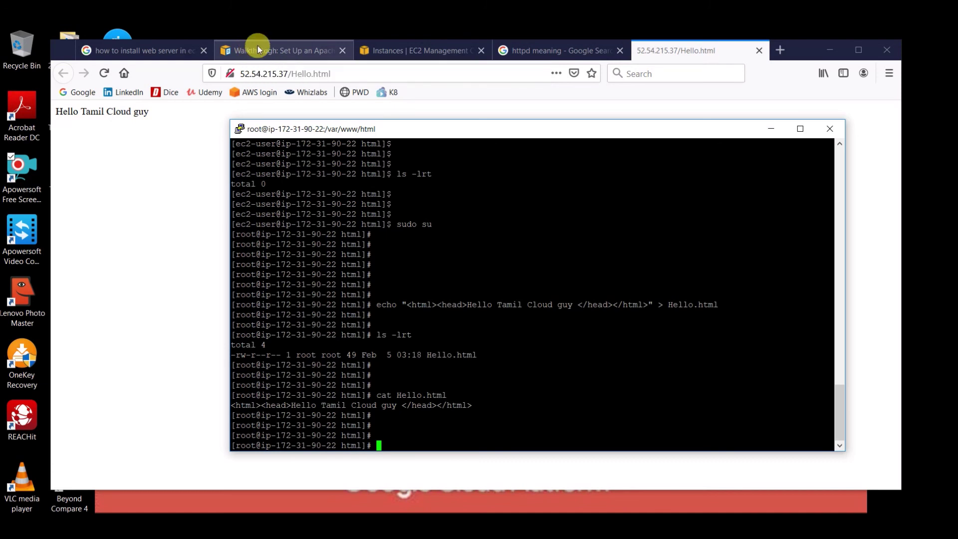
{"action": "left_click", "coordinate": [391, 50]}
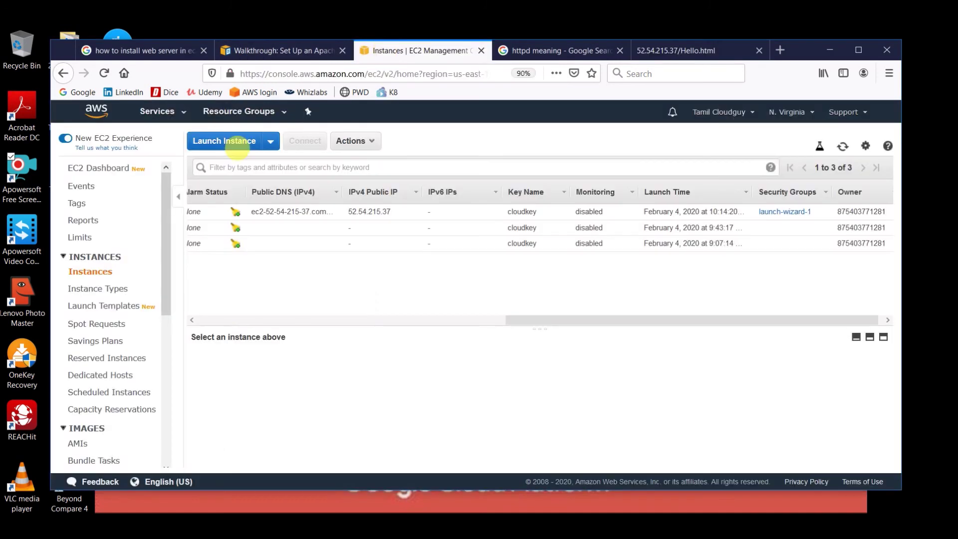
{"action": "left_click_drag", "start_coordinate": [563, 320], "coordinate": [254, 320]}
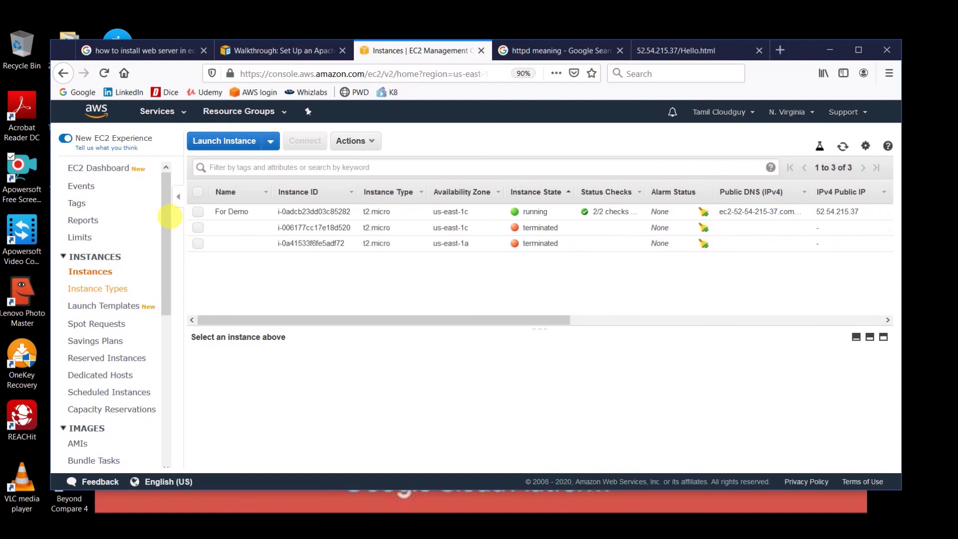